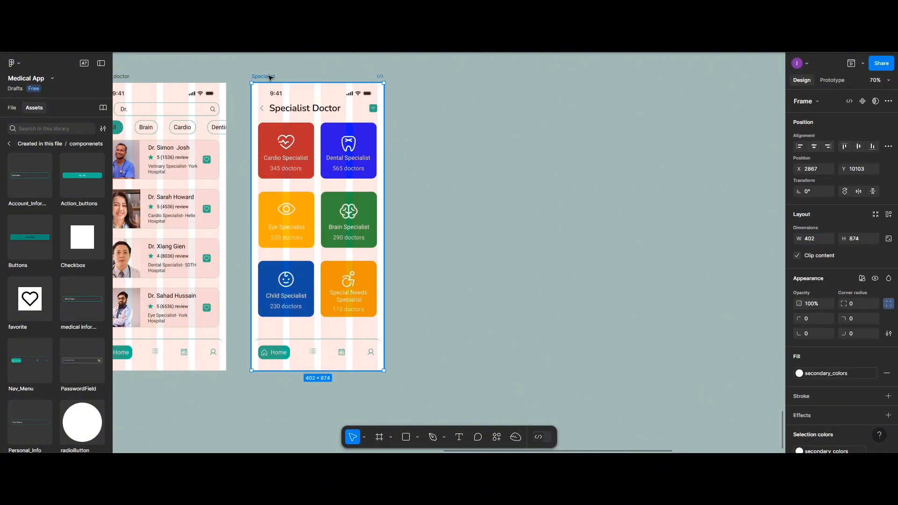
Duplicate the Search_doctor frame and place the copy beyond the Specialist frame, at about X 3368, Y 10103.
{"action": "scroll", "coordinate": [270, 77], "scroll_direction": "left", "scroll_amount": 5}
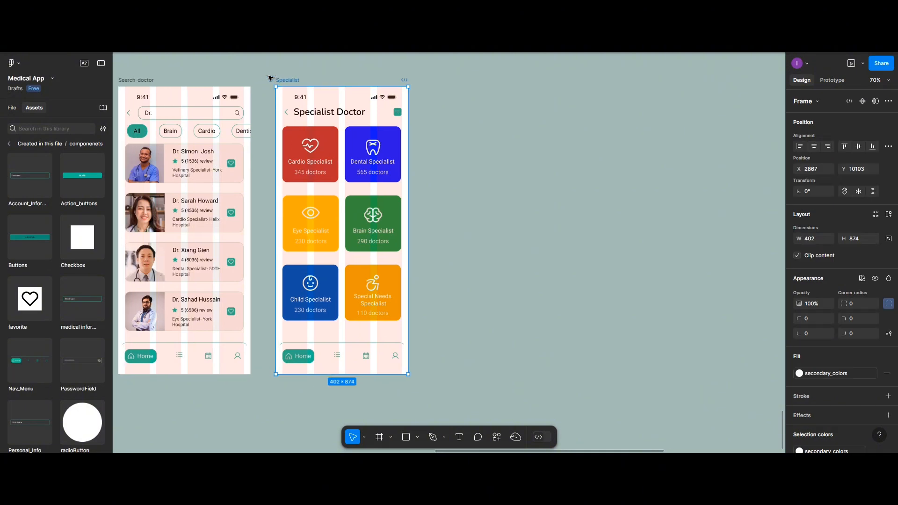
{"action": "scroll", "coordinate": [270, 78], "scroll_direction": "left", "scroll_amount": 4}
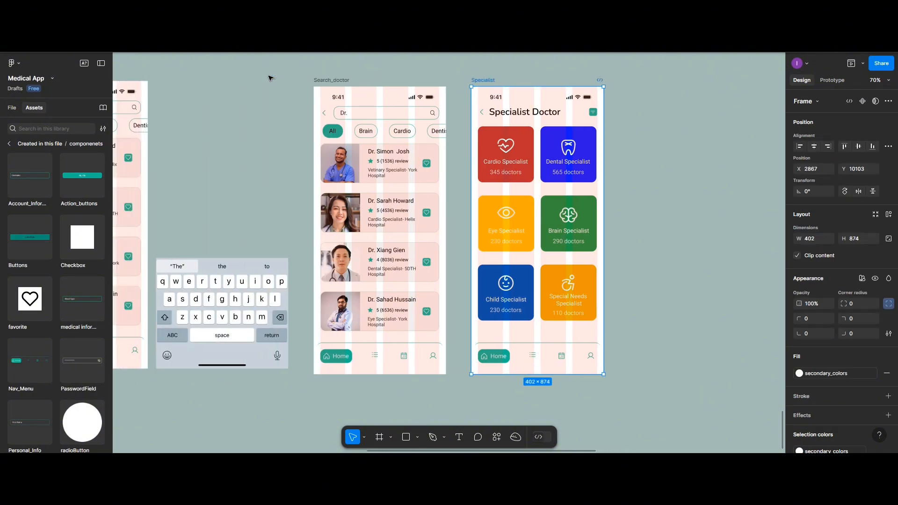
{"action": "scroll", "coordinate": [270, 77], "scroll_direction": "left", "scroll_amount": 1}
{"action": "left_click", "coordinate": [338, 81]}
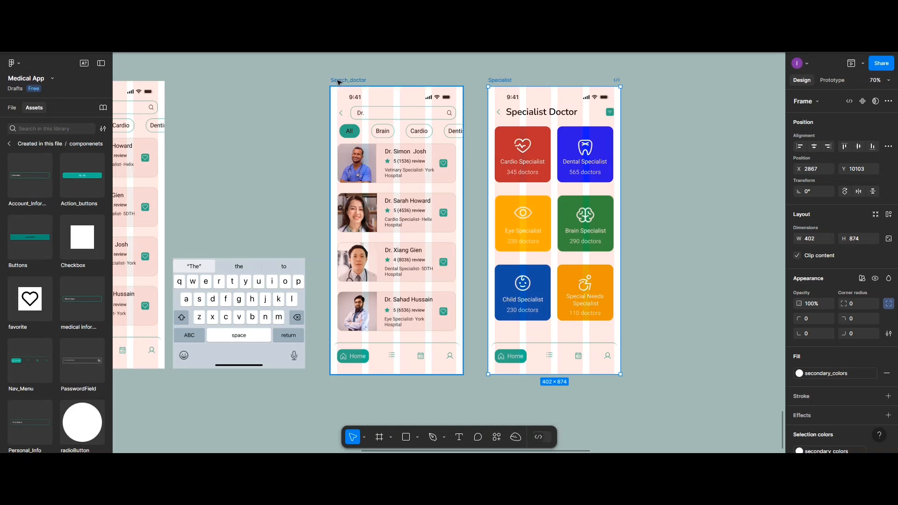
{"action": "left_click_drag", "start_coordinate": [338, 81], "coordinate": [661, 85]}
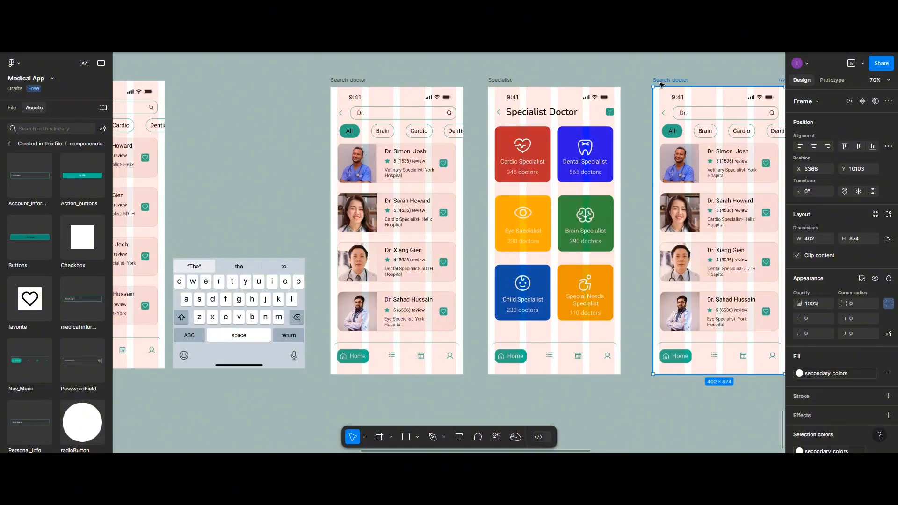
{"action": "scroll", "coordinate": [661, 84], "scroll_direction": "right", "scroll_amount": 10}
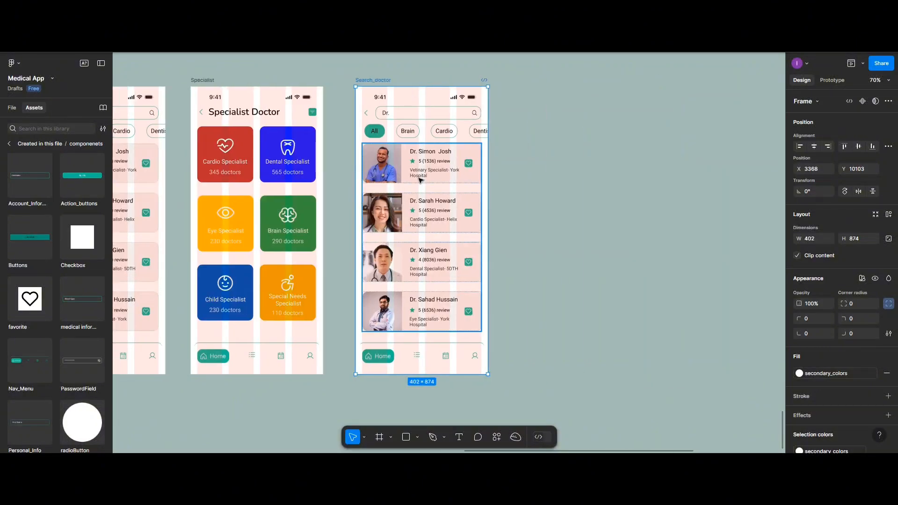
Delete the search bar from the copied Search_doctor frame and put a copy of the Specialist Doctor header in its place.
{"action": "scroll", "coordinate": [420, 180], "scroll_direction": "up", "scroll_amount": 3}
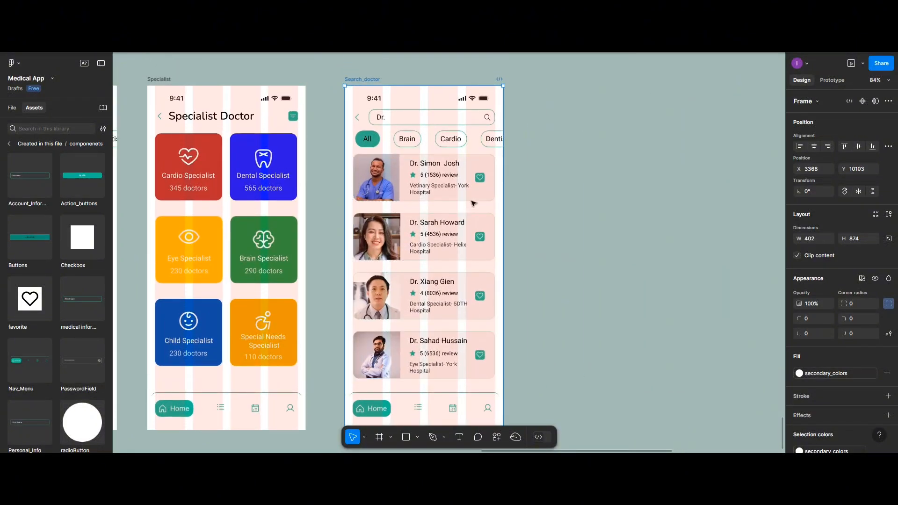
{"action": "scroll", "coordinate": [474, 204], "scroll_direction": "up", "scroll_amount": 2}
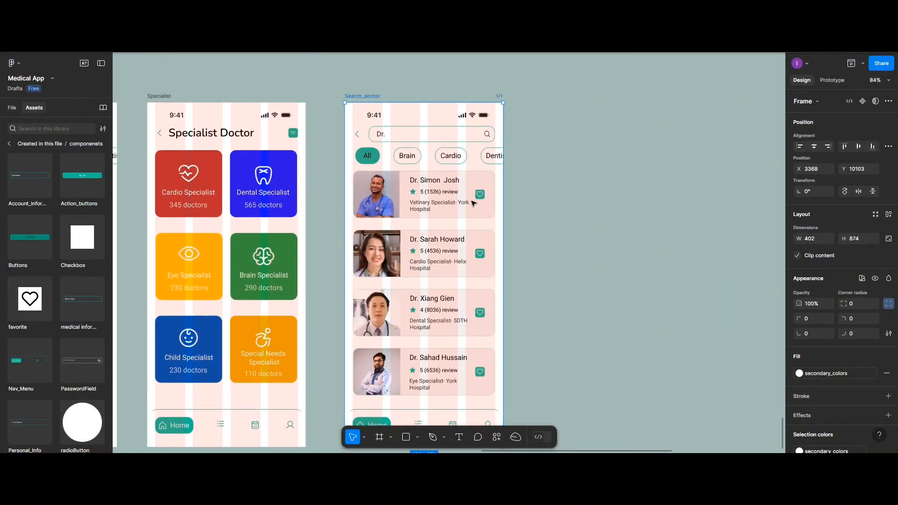
{"action": "left_click", "coordinate": [422, 143]}
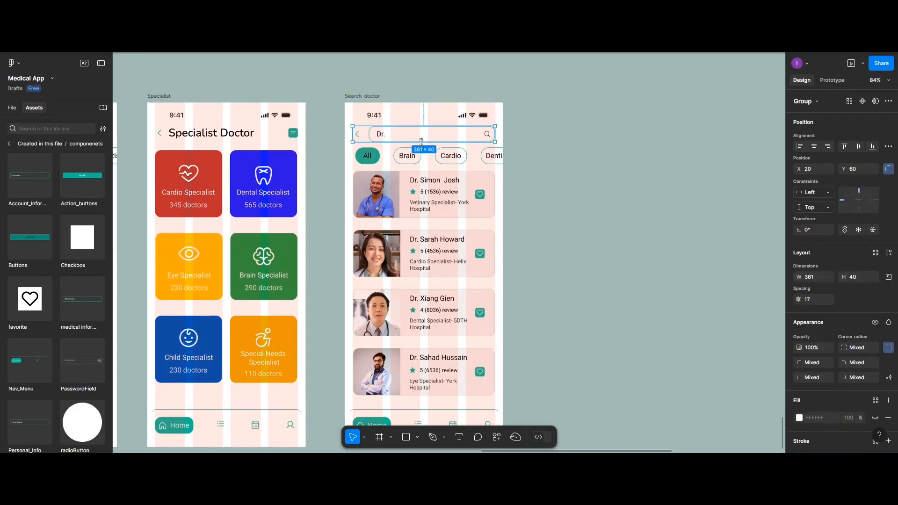
{"action": "key", "text": "Delete"}
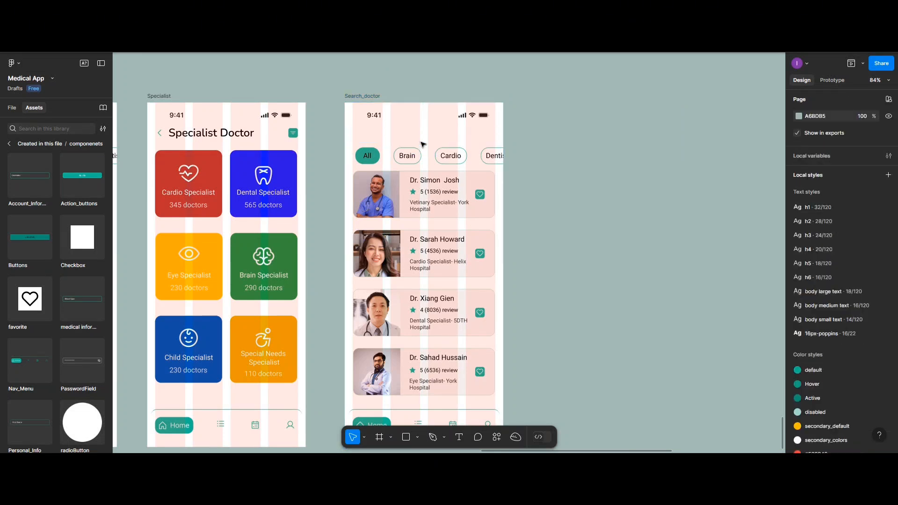
{"action": "left_click", "coordinate": [201, 135]}
{"action": "left_click_drag", "start_coordinate": [201, 135], "coordinate": [399, 135]}
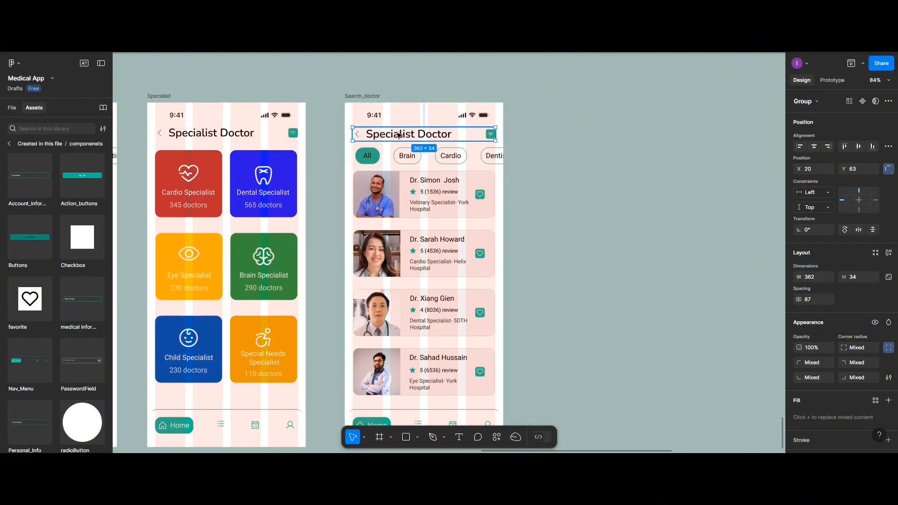
Change the copied header's title text from "Specialist Doctor" to "Top Doctor".
{"action": "double_click", "coordinate": [399, 135]}
{"action": "double_click", "coordinate": [399, 135]}
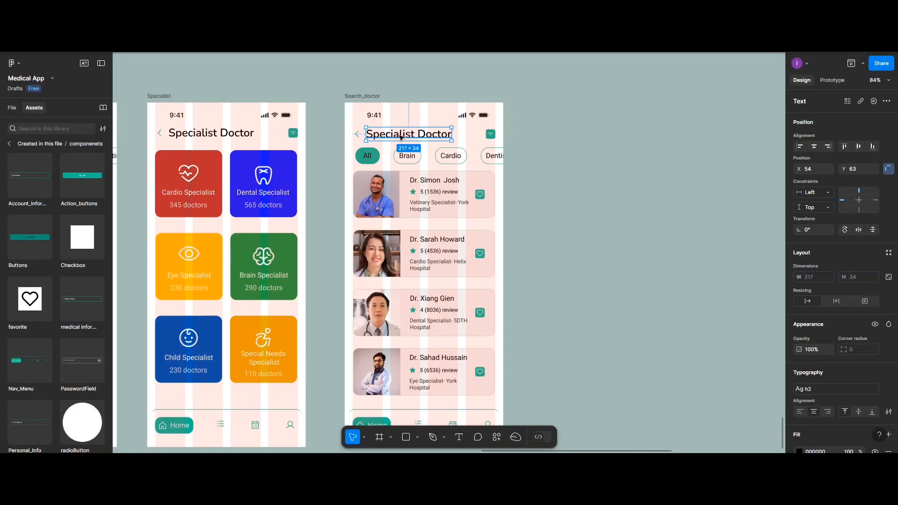
{"action": "double_click", "coordinate": [382, 132]}
{"action": "left_click_drag", "start_coordinate": [367, 135], "coordinate": [414, 135]}
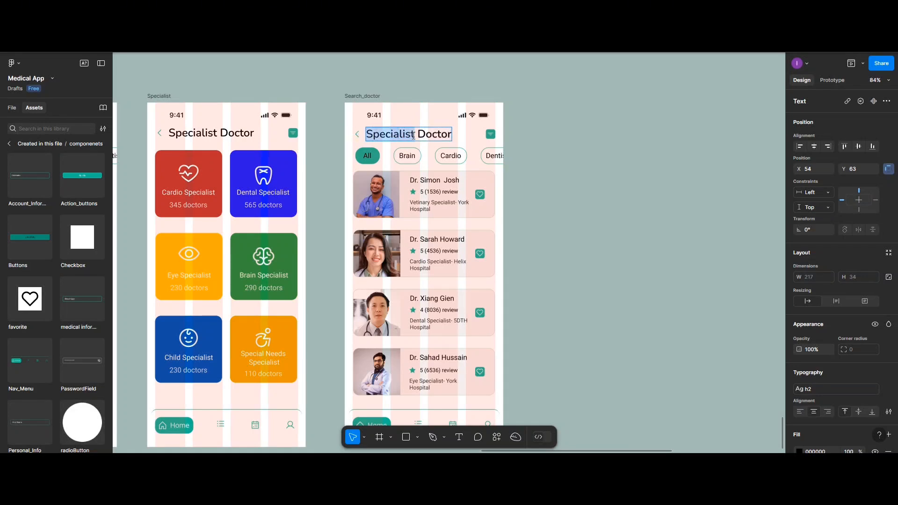
{"action": "type", "text": "Top"}
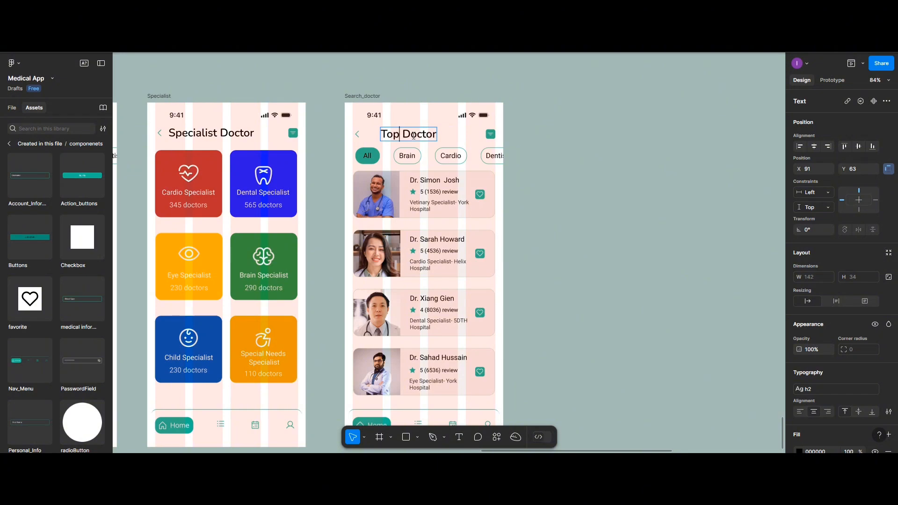
{"action": "key", "text": "Escape"}
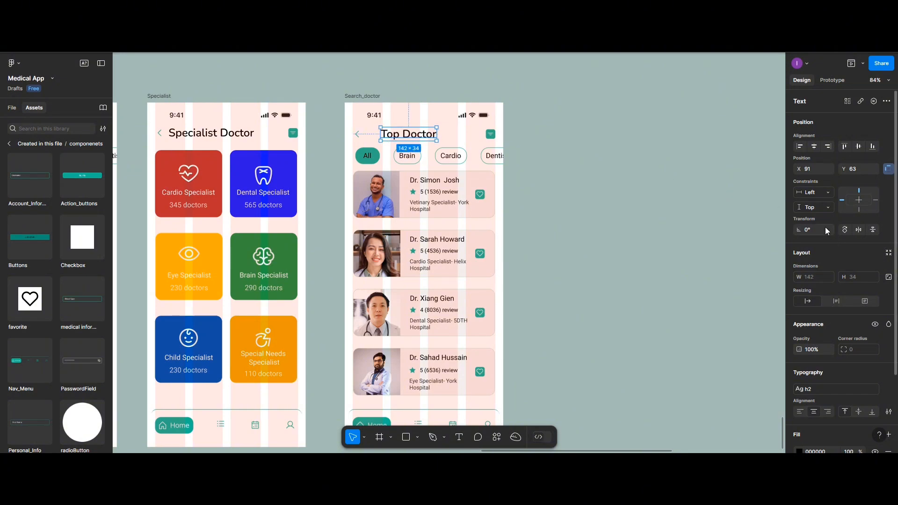
Move the Top Doctor title close to the back arrow and ungroup the header from its filter icon.
{"action": "left_click", "coordinate": [810, 170]}
{"action": "key", "text": "Return"}
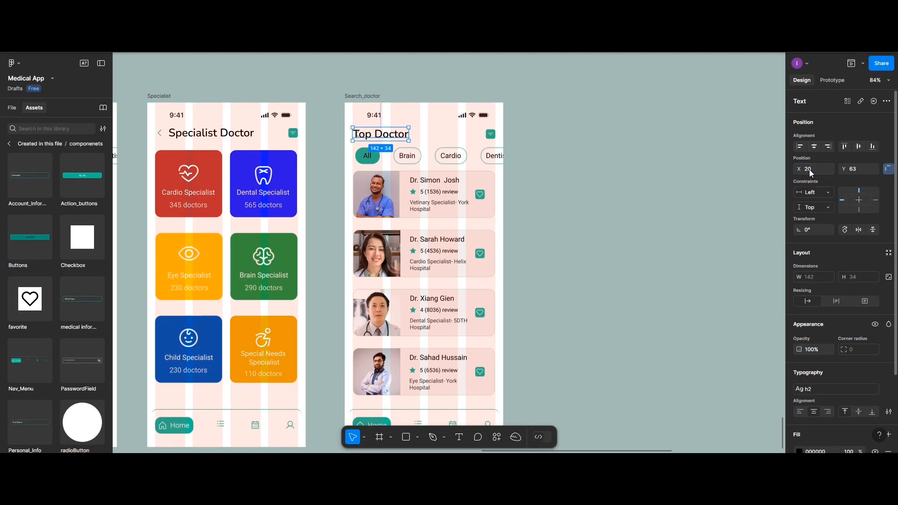
{"action": "left_click", "coordinate": [366, 139]}
{"action": "right_click", "coordinate": [365, 137]}
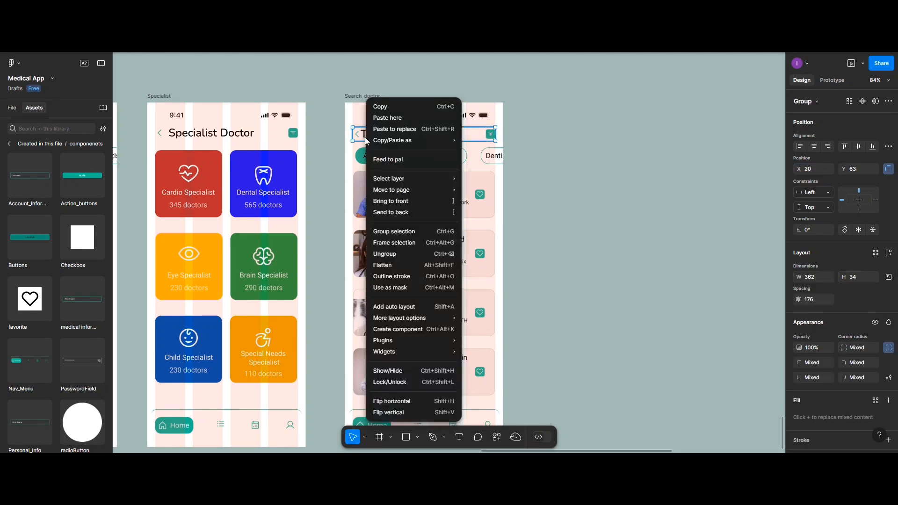
{"action": "left_click", "coordinate": [386, 251]}
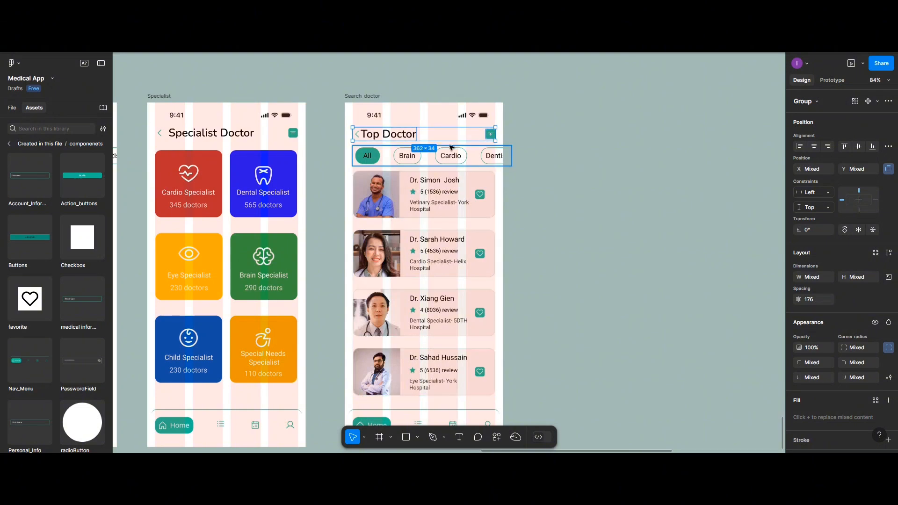
{"action": "key", "text": "Escape"}
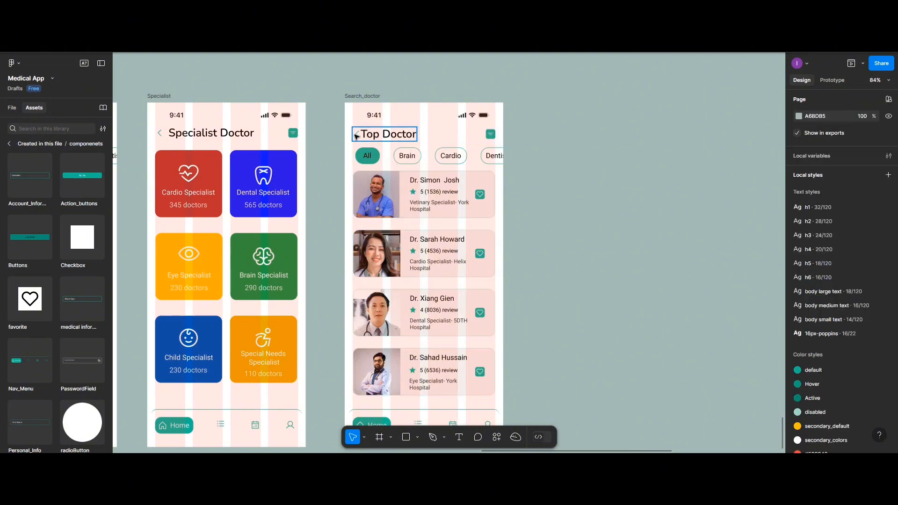
Ungroup the back arrow and Top Doctor title, and set the spacing between them to 10.
{"action": "left_click", "coordinate": [357, 135]}
{"action": "right_click", "coordinate": [354, 135]}
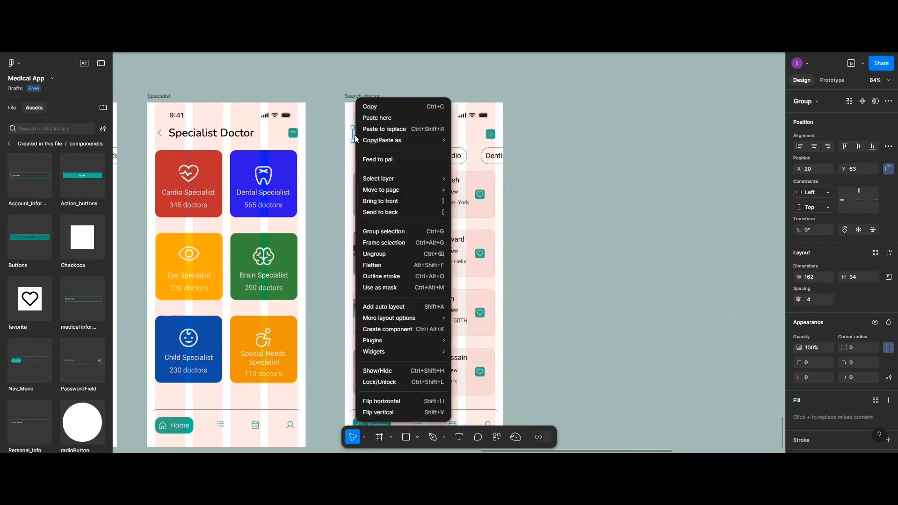
{"action": "left_click", "coordinate": [378, 254]}
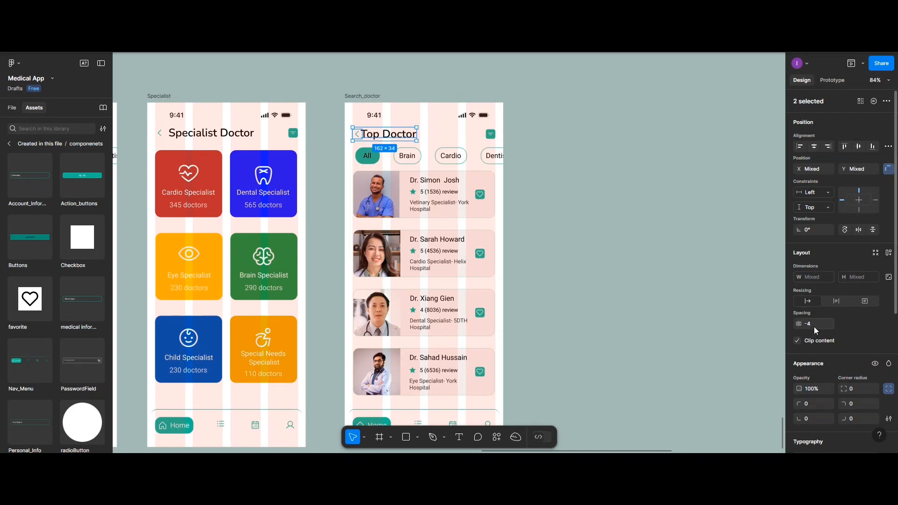
{"action": "key", "text": "Return"}
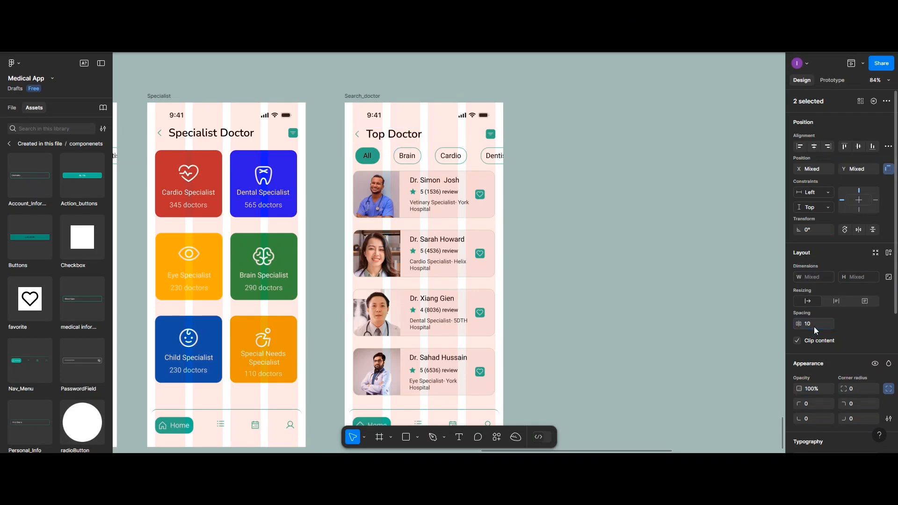
{"action": "left_click", "coordinate": [594, 233]}
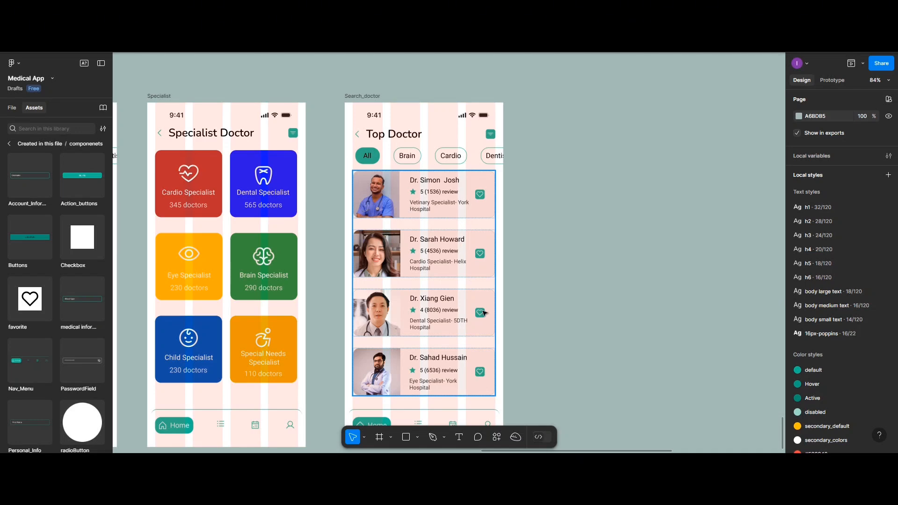
Delete the heart icon boxes from the first two doctor cards in the Top Doctor screen.
{"action": "scroll", "coordinate": [483, 313], "scroll_direction": "up", "scroll_amount": 5}
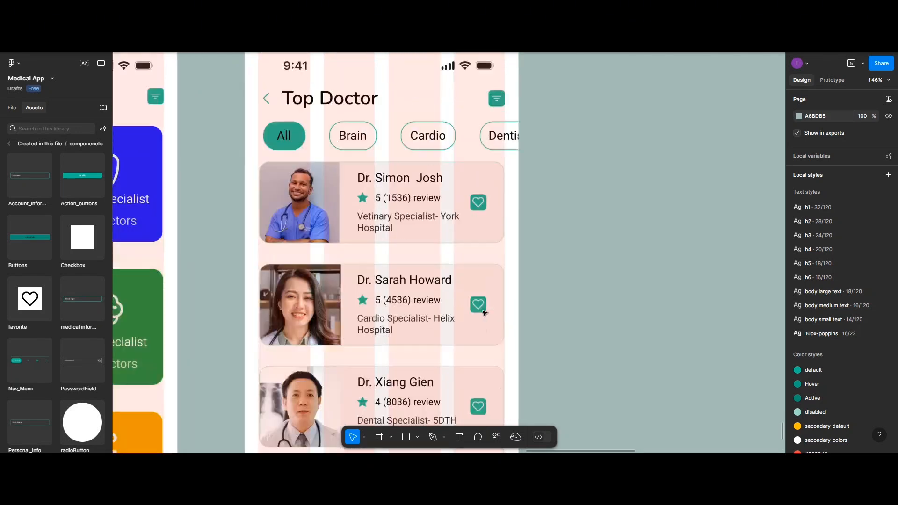
{"action": "scroll", "coordinate": [484, 313], "scroll_direction": "up", "scroll_amount": 2}
{"action": "double_click", "coordinate": [481, 267]}
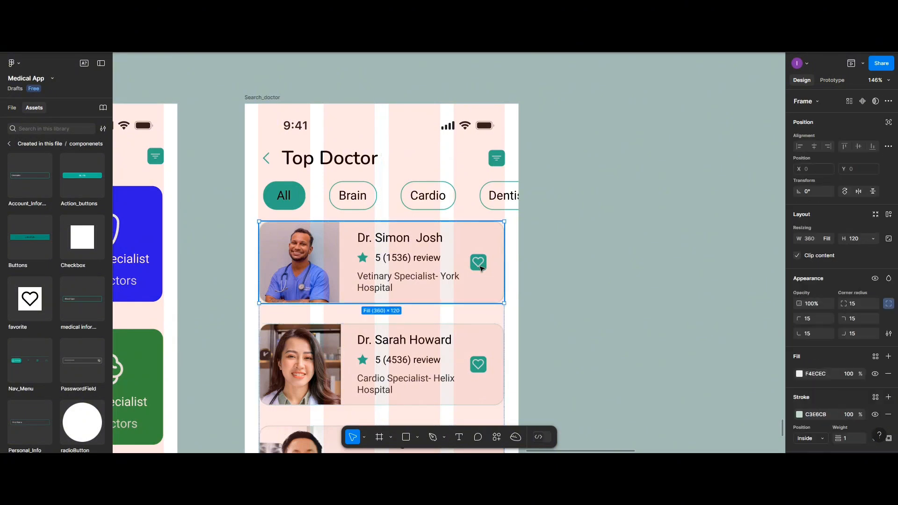
{"action": "left_click", "coordinate": [481, 268]}
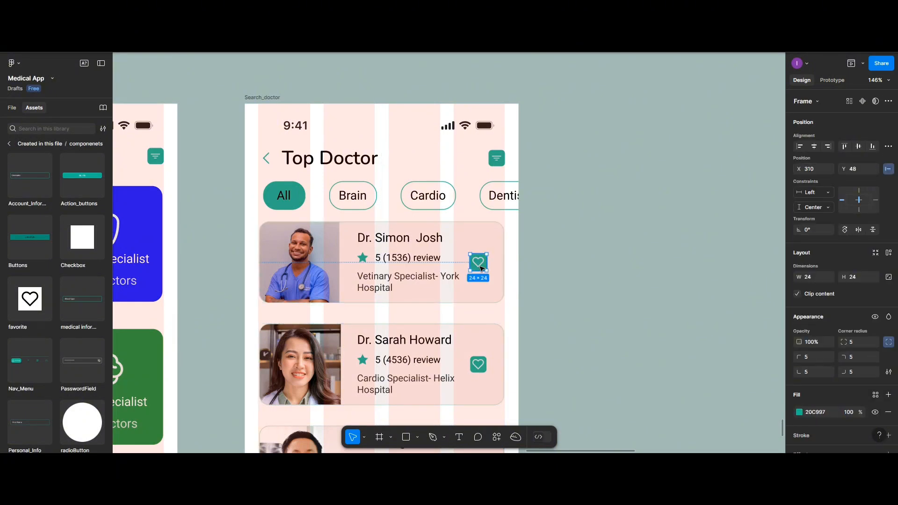
{"action": "key", "text": "Escape"}
{"action": "double_click", "coordinate": [482, 370]}
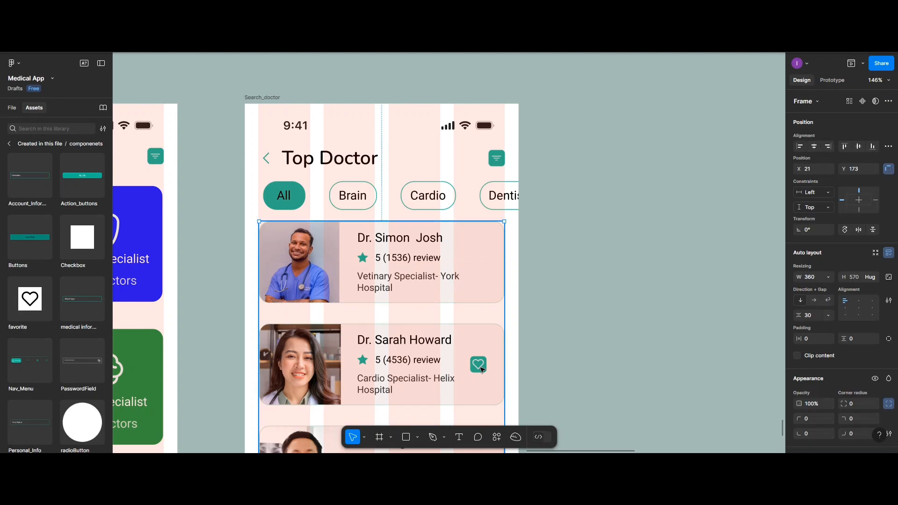
{"action": "left_click", "coordinate": [482, 370]}
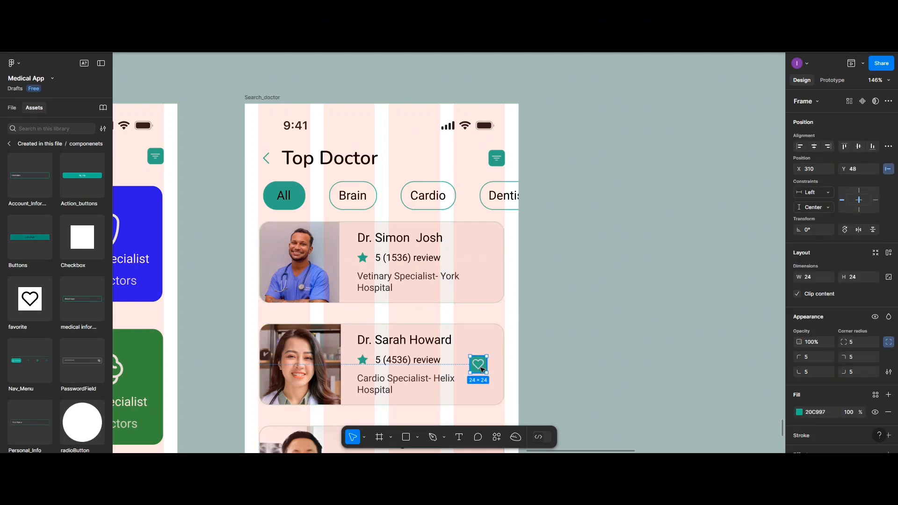
{"action": "key", "text": "Delete"}
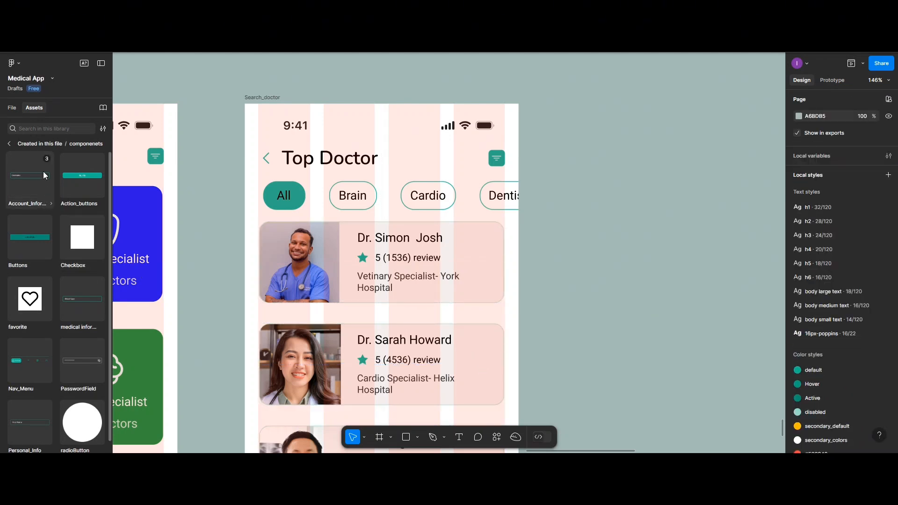
Insert an instance of the favorite component and place it at the right end of the first doctor card.
{"action": "scroll", "coordinate": [12, 174], "scroll_direction": "down", "scroll_amount": 1}
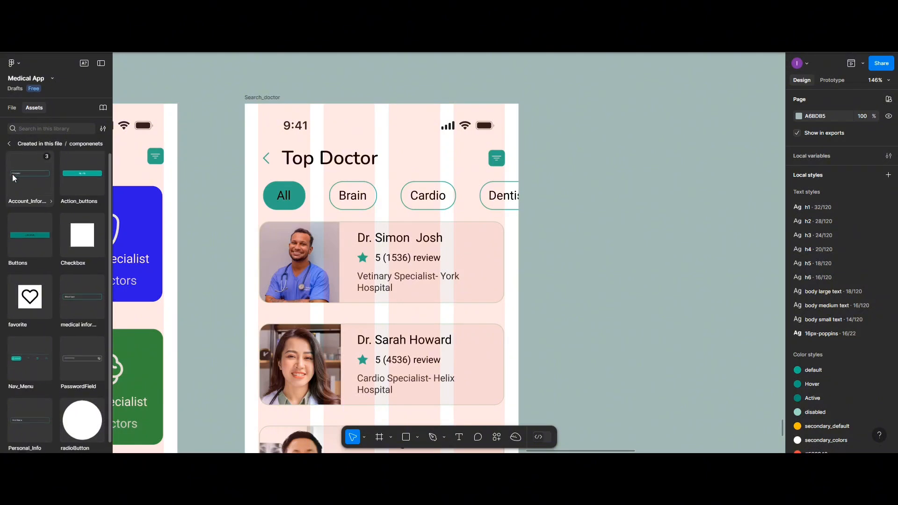
{"action": "scroll", "coordinate": [13, 174], "scroll_direction": "down", "scroll_amount": 2}
{"action": "left_click", "coordinate": [36, 295]}
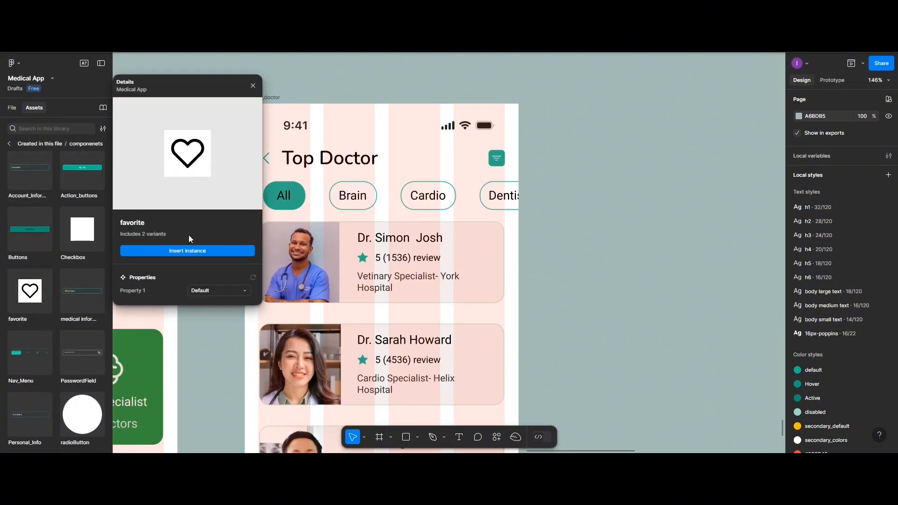
{"action": "left_click", "coordinate": [169, 251]}
{"action": "scroll", "coordinate": [403, 259], "scroll_direction": "down", "scroll_amount": 1}
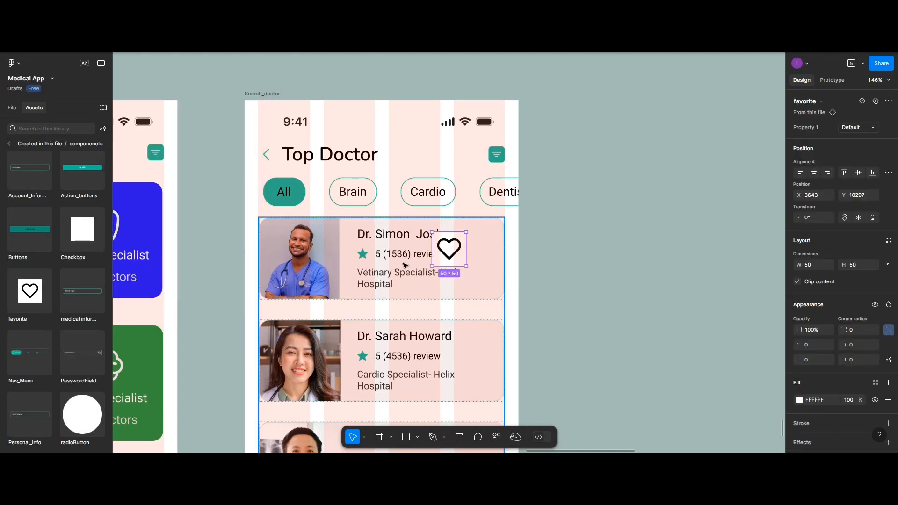
{"action": "left_click_drag", "start_coordinate": [449, 253], "coordinate": [478, 261]}
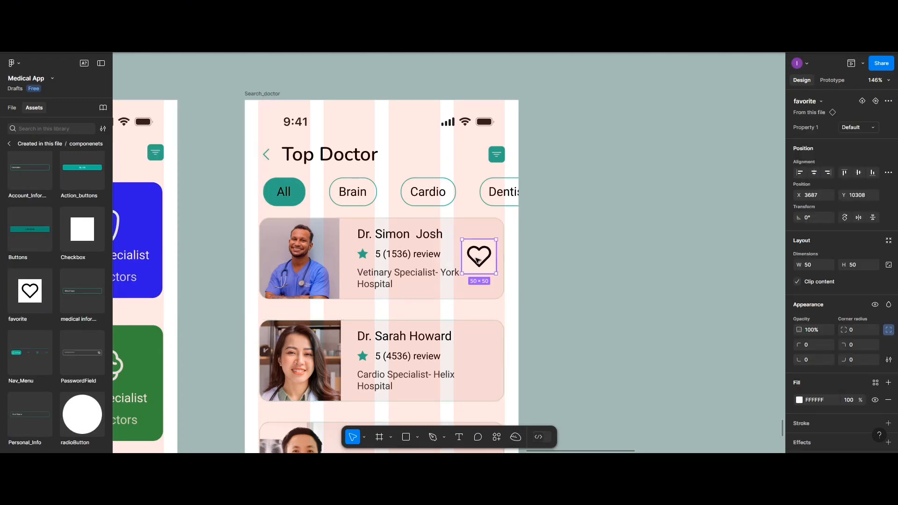
Set the favorite instance's fill to 20C997 and its corner radius to 5.
{"action": "left_click", "coordinate": [800, 401]}
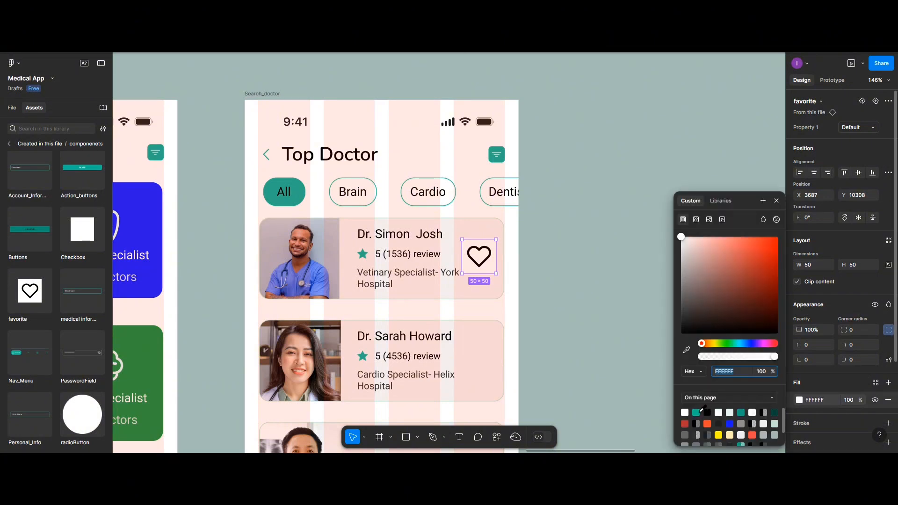
{"action": "type", "text": "20C997"}
{"action": "key", "text": "Return"}
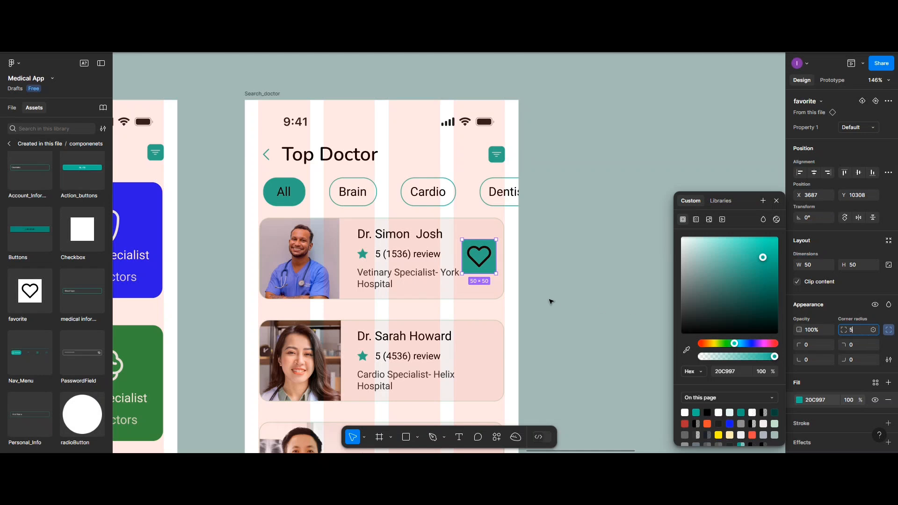
{"action": "type", "text": "5"}
{"action": "key", "text": "Return"}
{"action": "scroll", "coordinate": [819, 384], "scroll_direction": "down", "scroll_amount": 3}
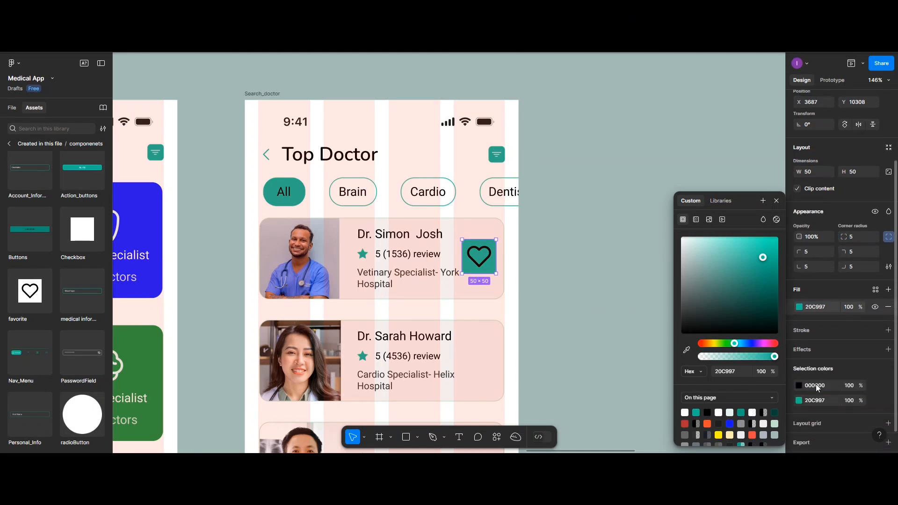
Set the favorite instance's heart color to FFFFFF at 80% opacity and scale the whole instance down to 40 × 40.
{"action": "left_click", "coordinate": [799, 386]}
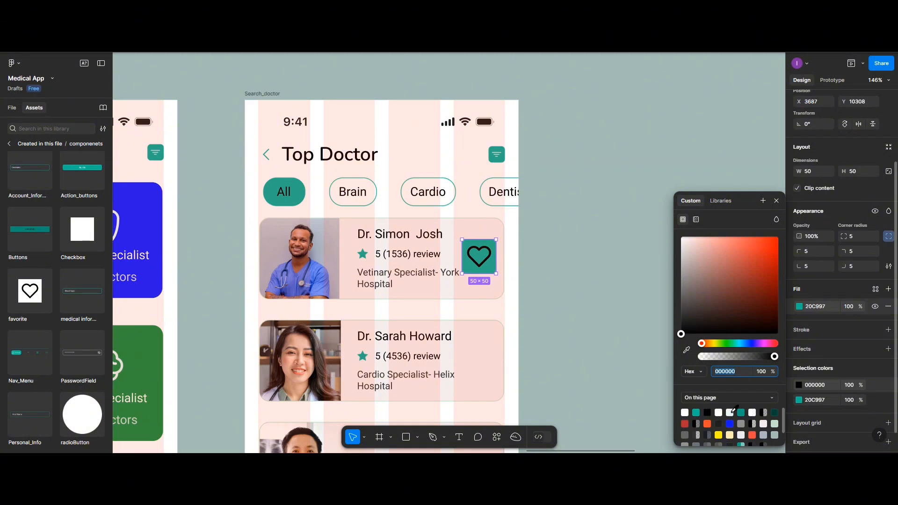
{"action": "left_click", "coordinate": [718, 412]}
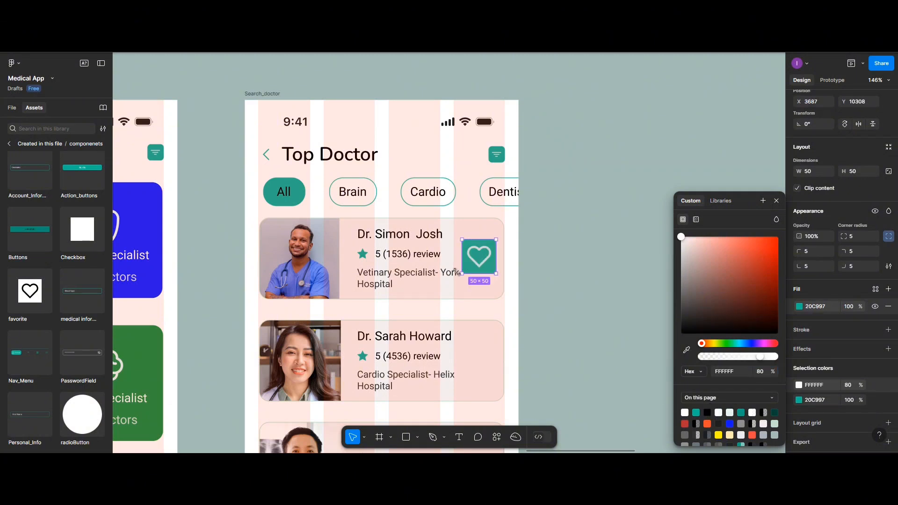
{"action": "left_click", "coordinate": [364, 437]}
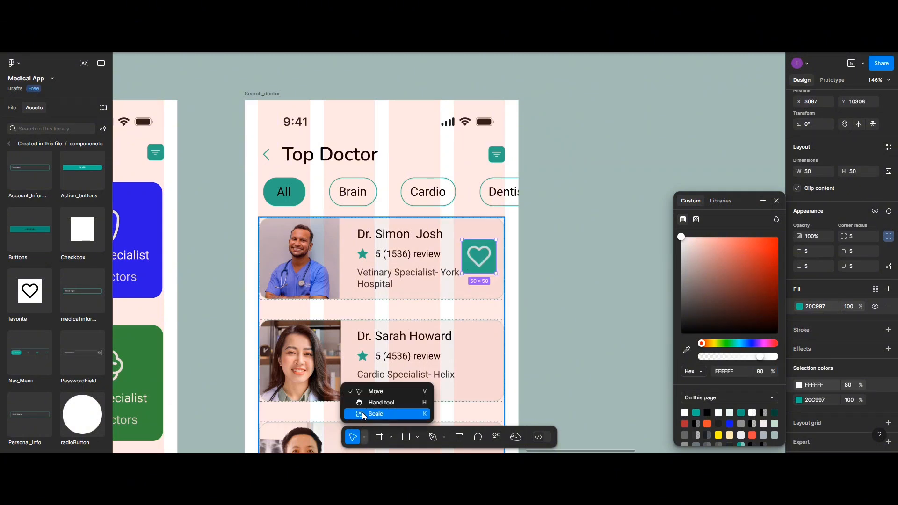
{"action": "left_click", "coordinate": [364, 416]}
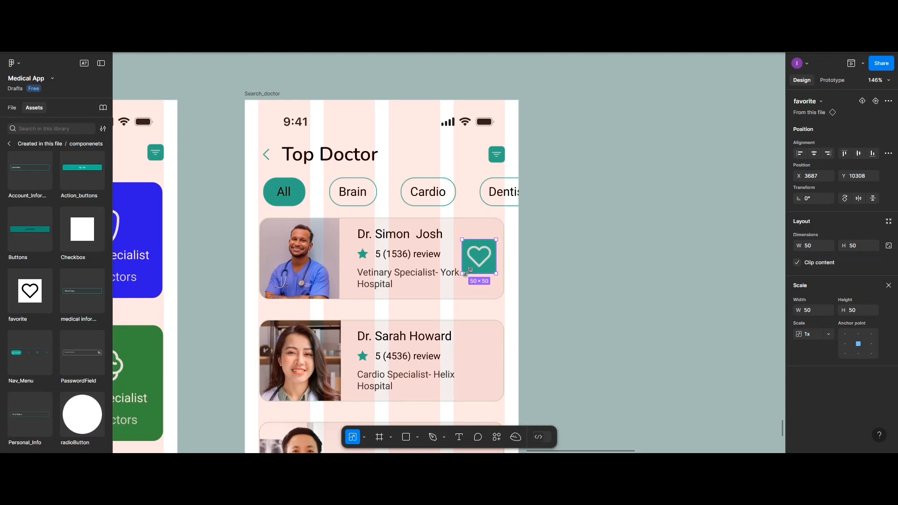
{"action": "left_click_drag", "start_coordinate": [463, 273], "coordinate": [476, 266]}
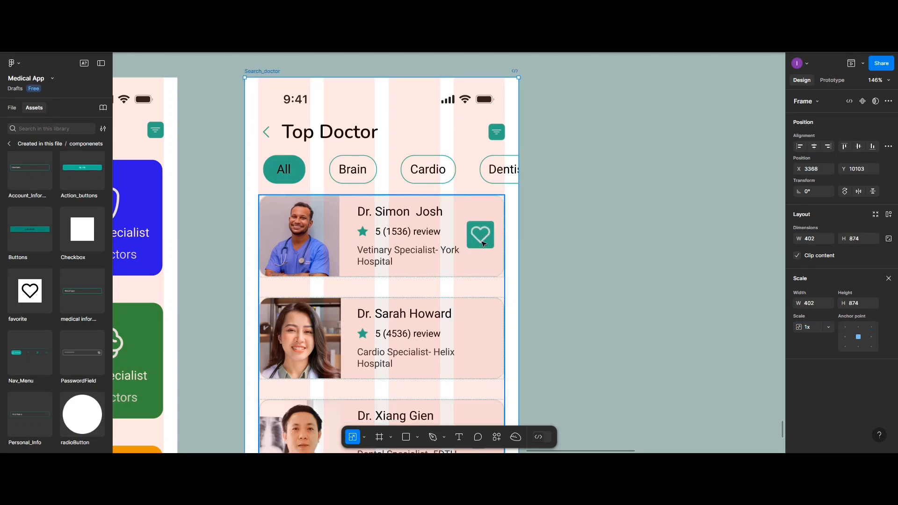
Try to set the width and height of the first card's favorite instance to 24, and undo the resizing.
{"action": "scroll", "coordinate": [483, 243], "scroll_direction": "down", "scroll_amount": 2}
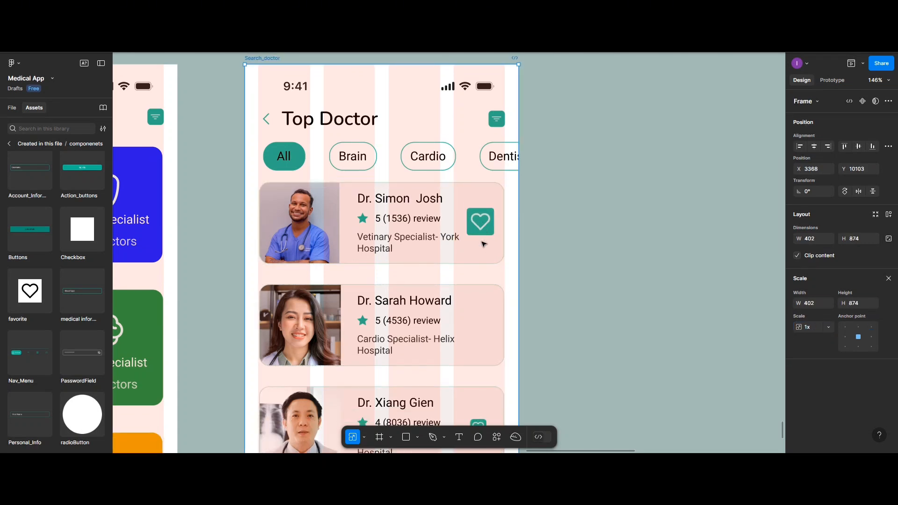
{"action": "left_click", "coordinate": [484, 194]}
{"action": "left_click", "coordinate": [485, 194]}
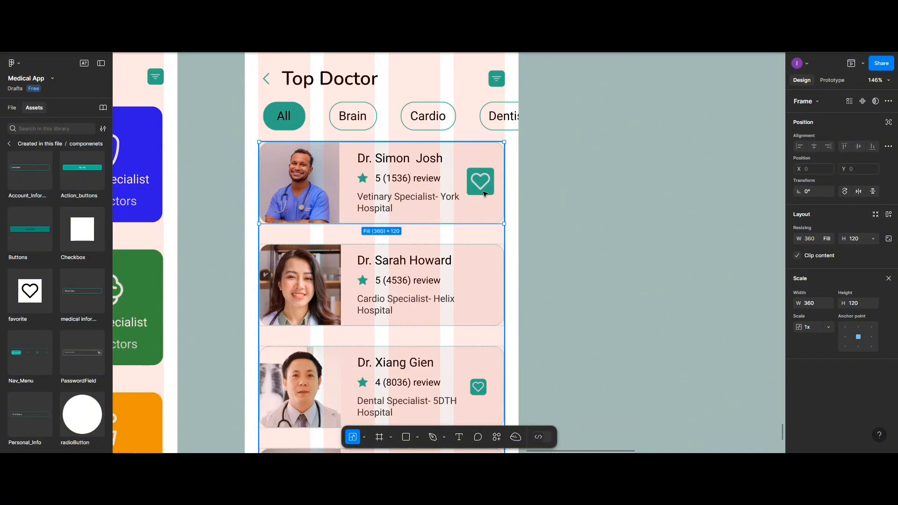
{"action": "left_click", "coordinate": [485, 194]}
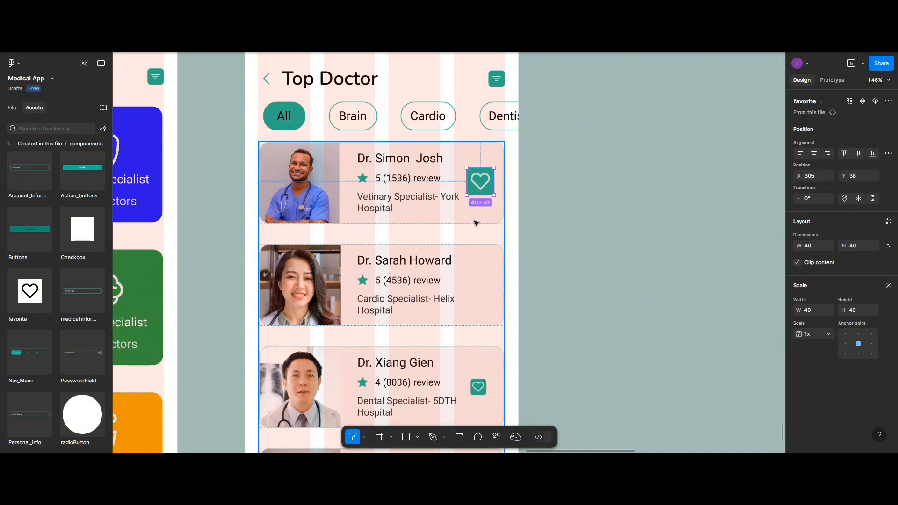
{"action": "left_click", "coordinate": [814, 249]}
{"action": "type", "text": "24"}
{"action": "key", "text": "Return"}
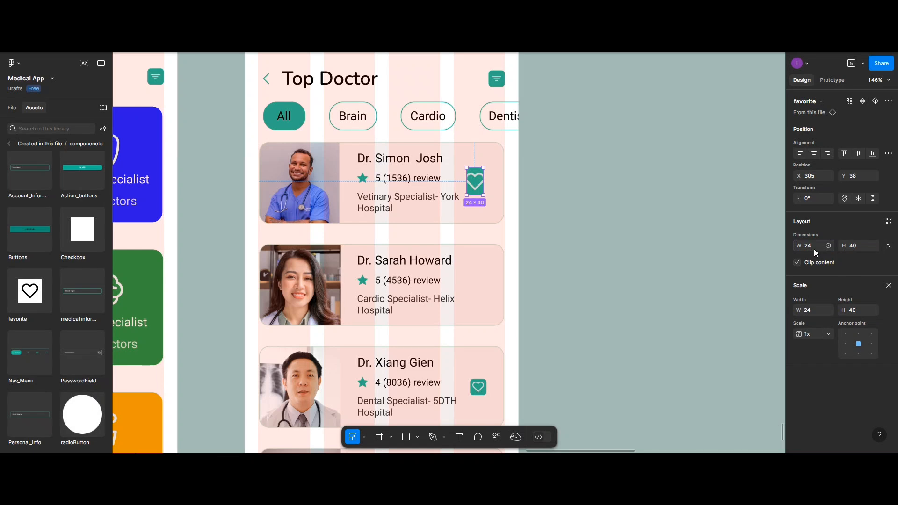
{"action": "left_click", "coordinate": [861, 247]}
{"action": "key", "text": "Return"}
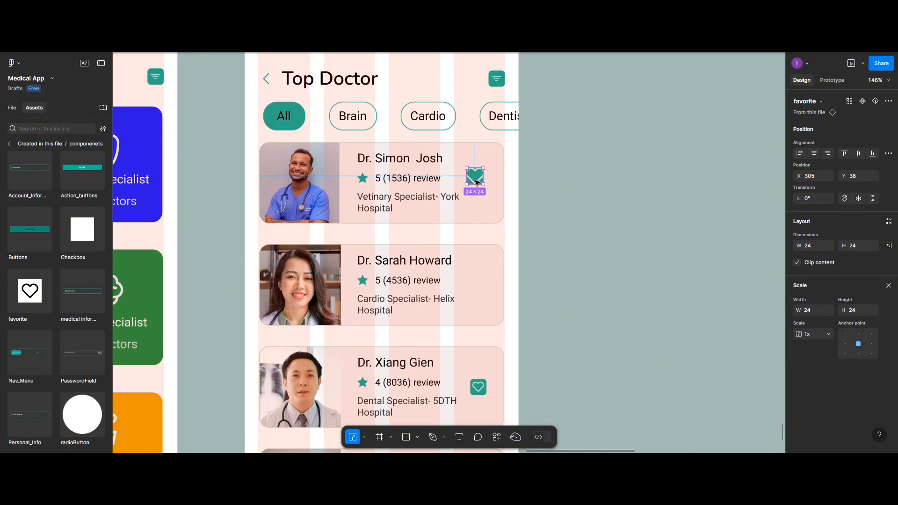
{"action": "key", "text": "ctrl+z"}
{"action": "key", "text": "ctrl+z"}
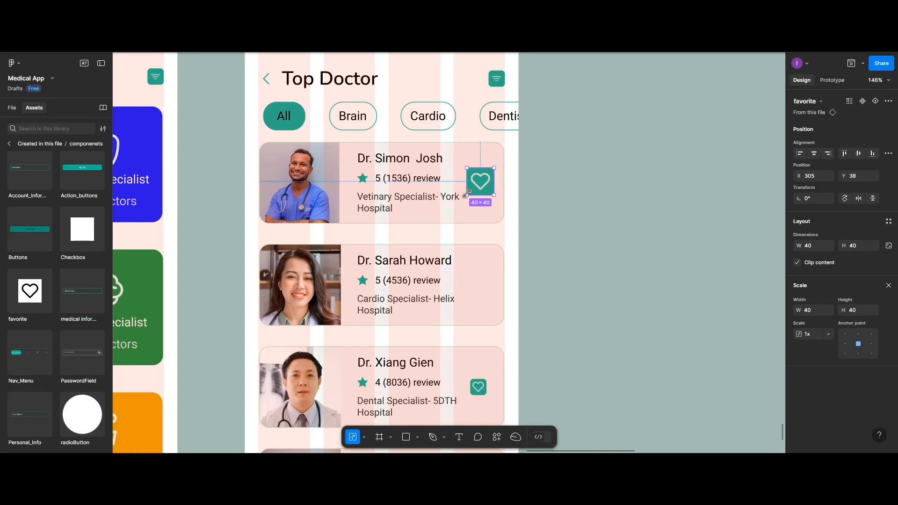
Scale the first card's favorite instance proportionally to 24 × 24 and center it vertically in the card.
{"action": "mouse_move", "coordinate": [467, 194]}
{"action": "left_mouse_down"}
{"action": "mouse_move", "coordinate": [485, 180]}
{"action": "mouse_move", "coordinate": [483, 187]}
{"action": "left_mouse_up"}
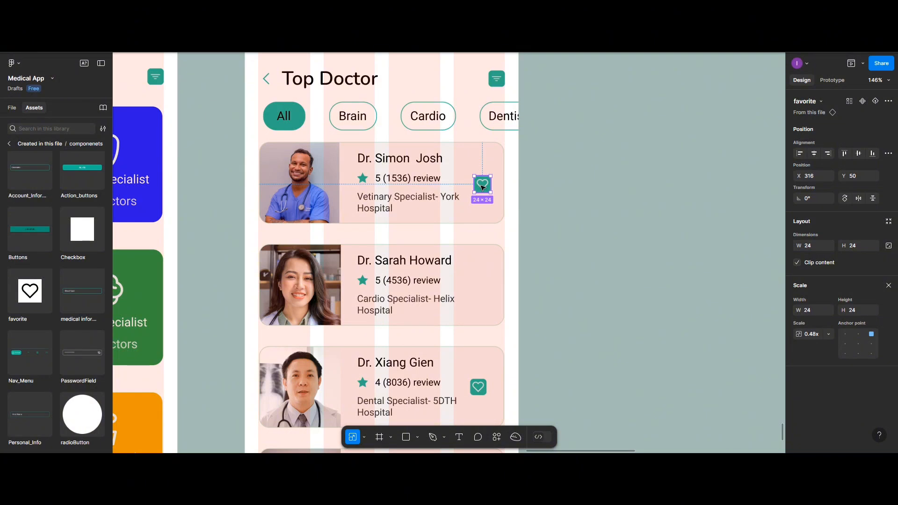
{"action": "left_click", "coordinate": [862, 154]}
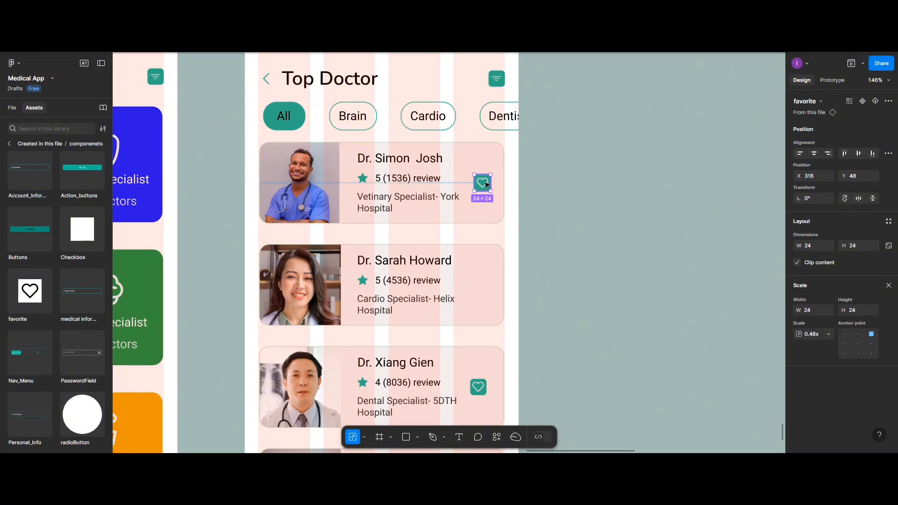
Duplicate the first card's favorite instance into the right end of the second doctor card and center the copy vertically.
{"action": "left_click_drag", "start_coordinate": [487, 185], "coordinate": [483, 282]}
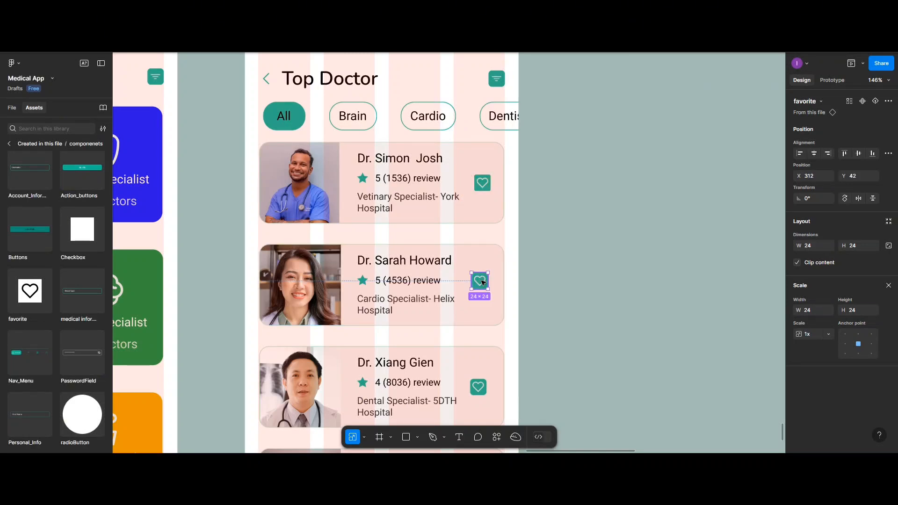
{"action": "left_click", "coordinate": [859, 154]}
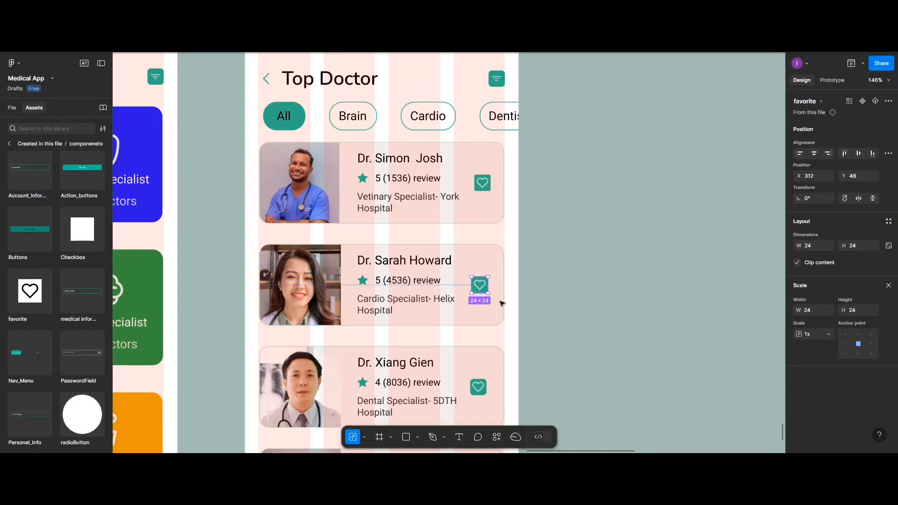
Replace the third doctor card's heart box with a vertically centered copy of the second card's favorite instance.
{"action": "scroll", "coordinate": [456, 360], "scroll_direction": "down", "scroll_amount": 2}
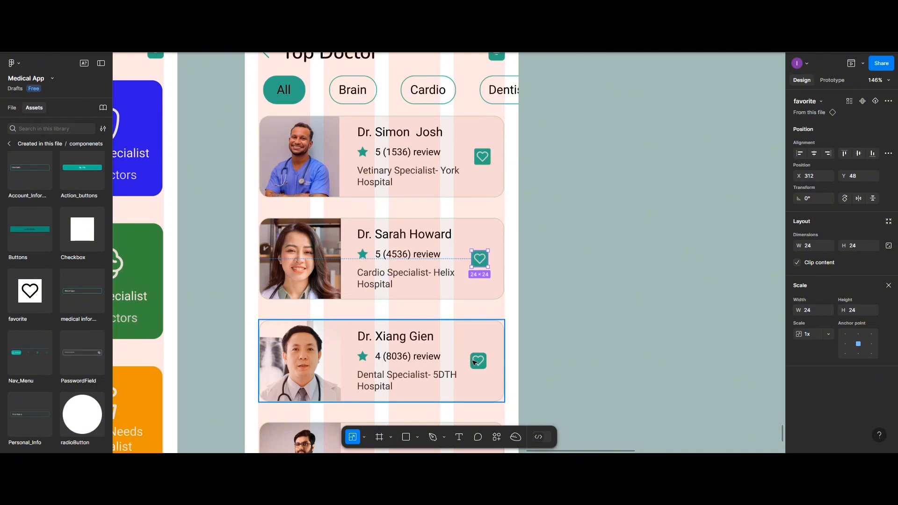
{"action": "double_click", "coordinate": [478, 364]}
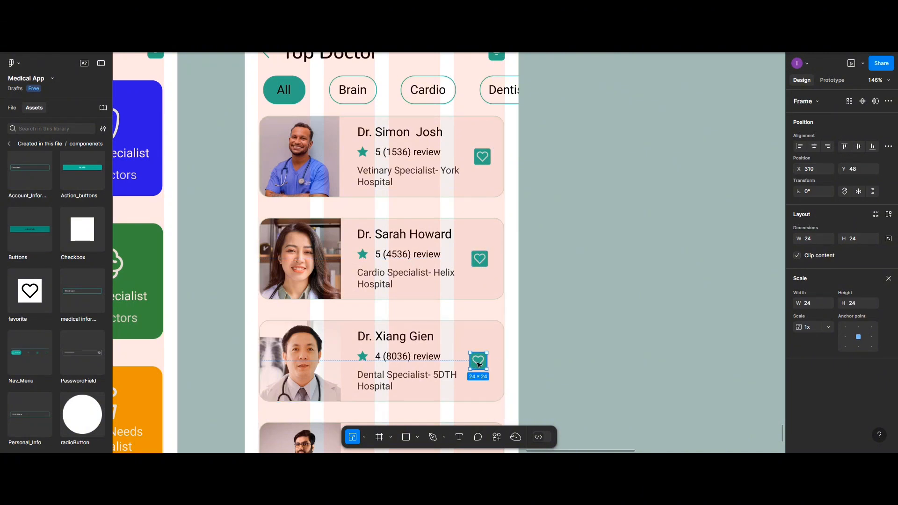
{"action": "key", "text": "Delete"}
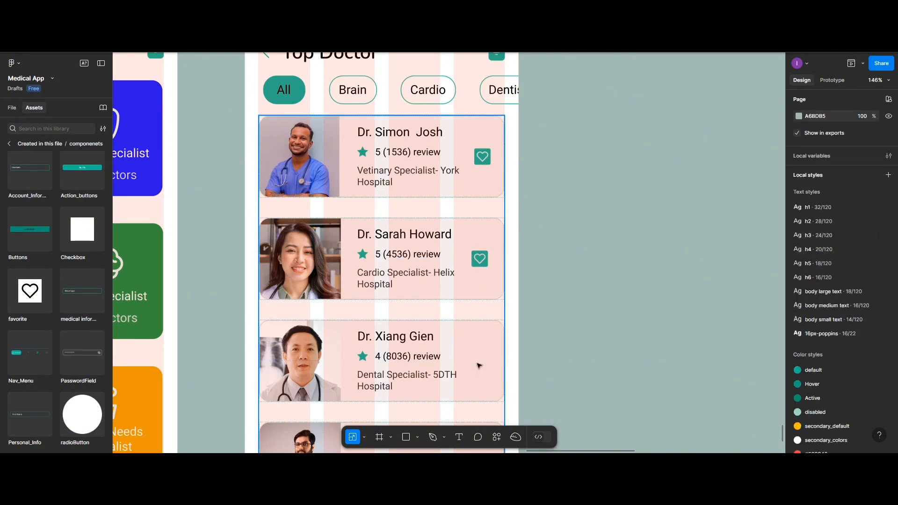
{"action": "left_click", "coordinate": [481, 264]}
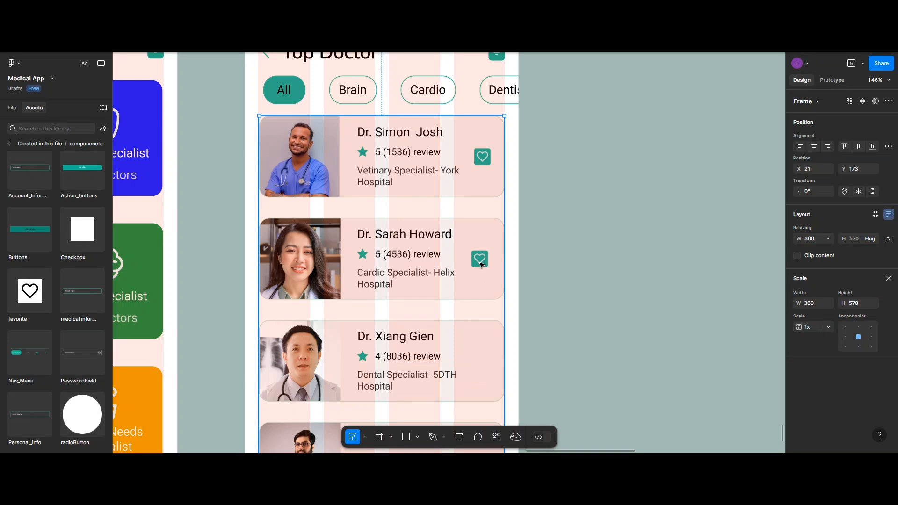
{"action": "left_click", "coordinate": [481, 264]}
{"action": "left_click", "coordinate": [481, 264]}
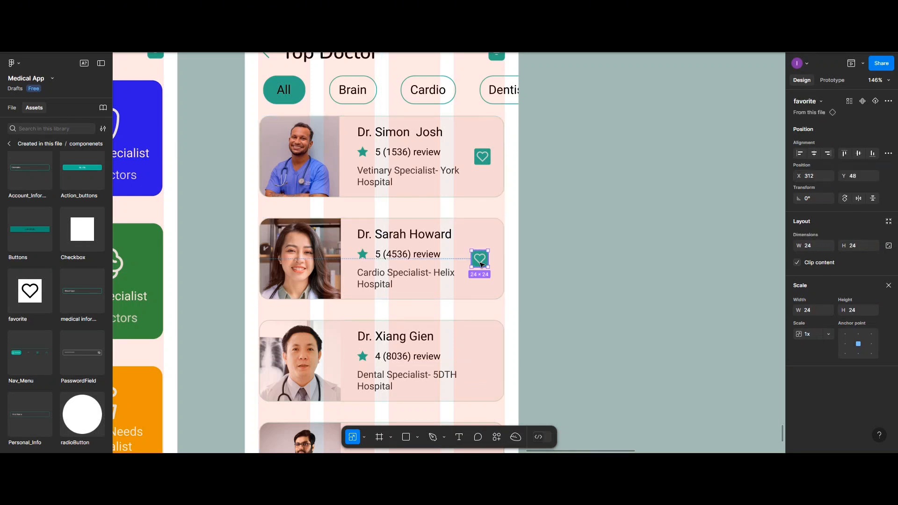
{"action": "left_click_drag", "start_coordinate": [481, 264], "coordinate": [484, 358]}
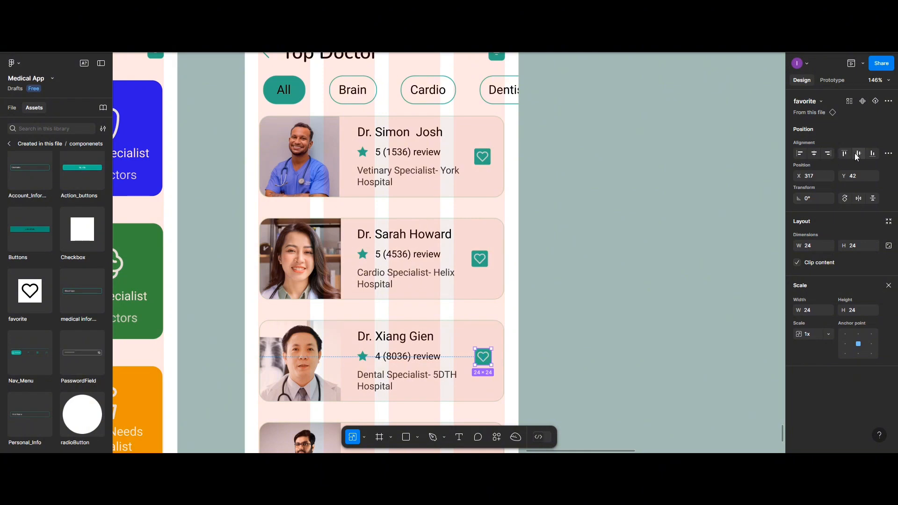
{"action": "left_click", "coordinate": [858, 154]}
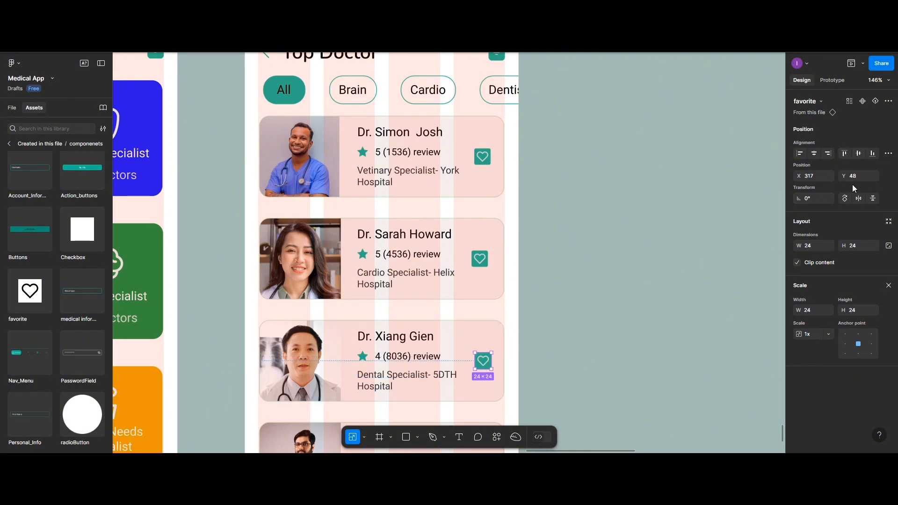
Match the second card's favorite instance to the first card's horizontal position by setting its X to 316.
{"action": "left_click", "coordinate": [480, 166]}
{"action": "left_click", "coordinate": [479, 163]}
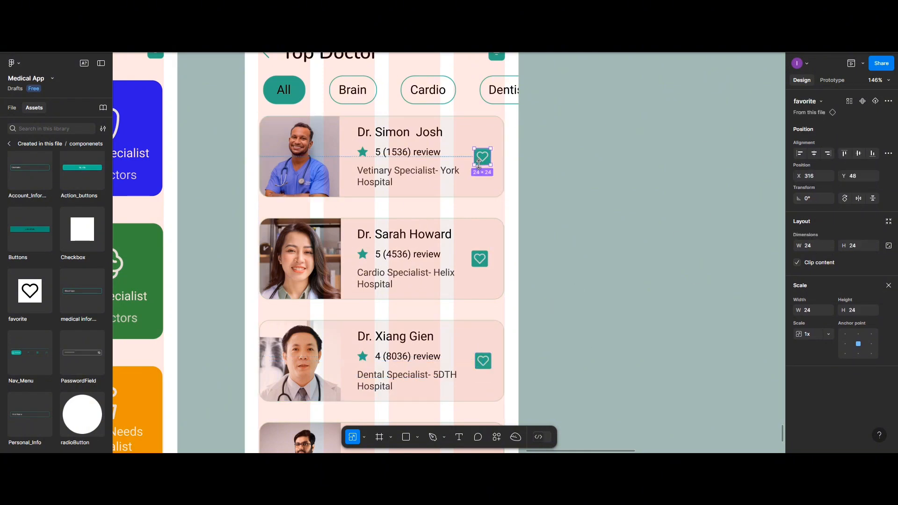
{"action": "left_click", "coordinate": [481, 262]}
{"action": "left_click", "coordinate": [480, 261]}
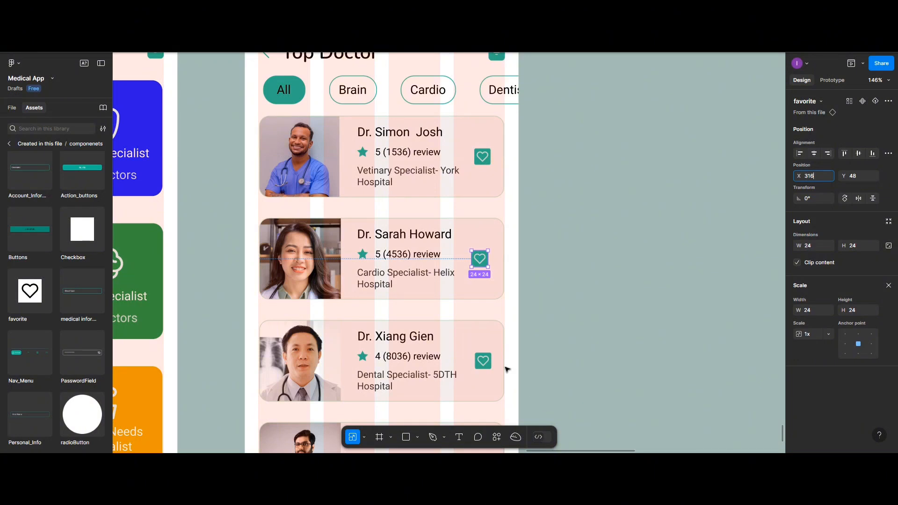
Set the X position of the third doctor card's favorite instance to 316.
{"action": "left_click", "coordinate": [485, 361]}
{"action": "left_click", "coordinate": [487, 362]}
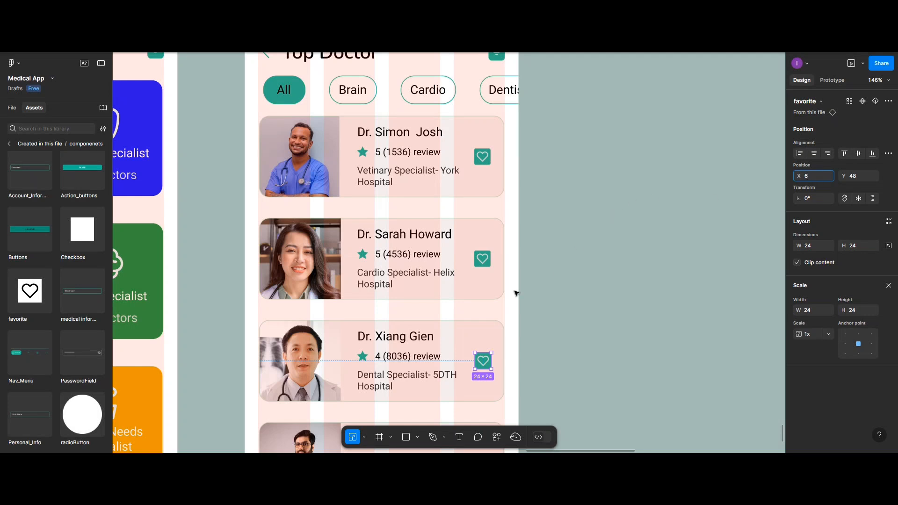
{"action": "scroll", "coordinate": [517, 293], "scroll_direction": "down", "scroll_amount": 2}
{"action": "left_click", "coordinate": [450, 338]}
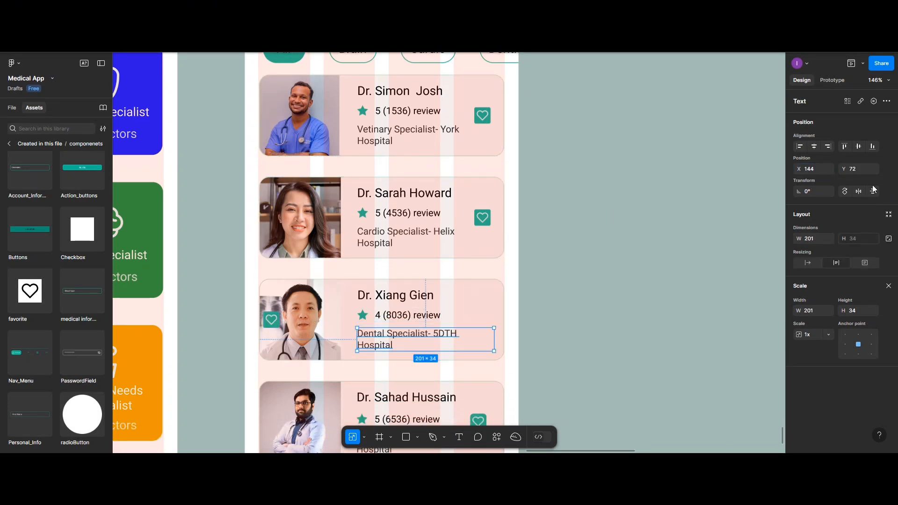
{"action": "left_click", "coordinate": [815, 169]}
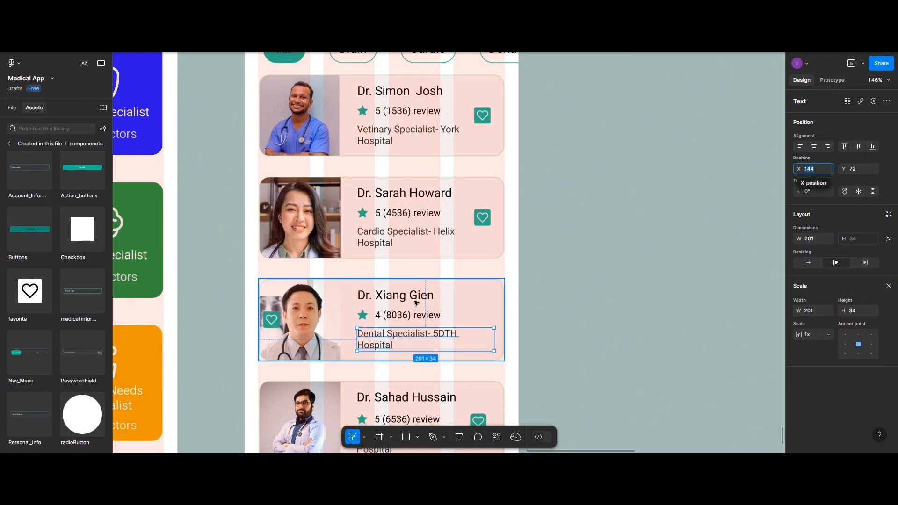
{"action": "left_click", "coordinate": [271, 319]}
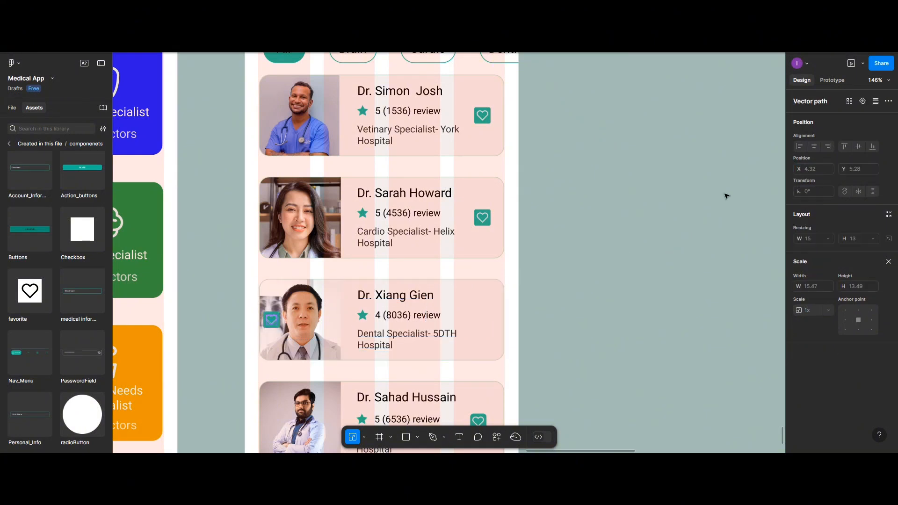
{"action": "left_click", "coordinate": [276, 317]}
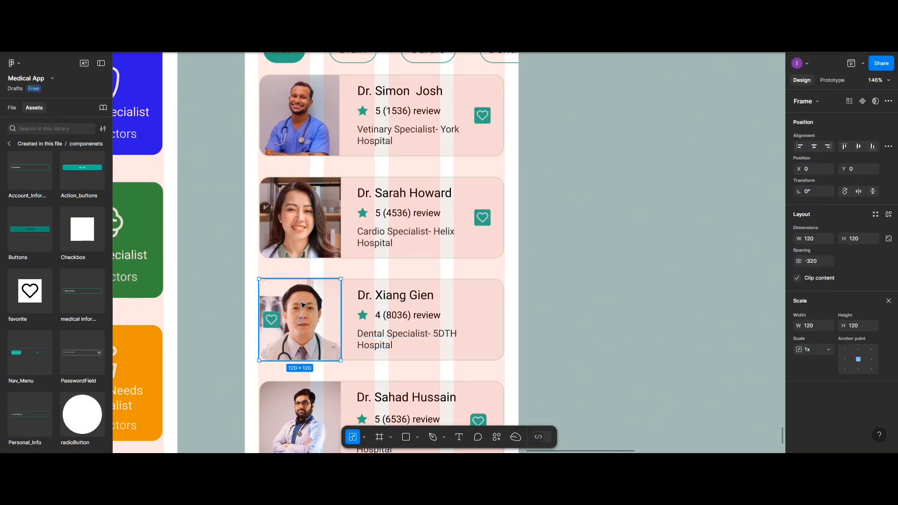
{"action": "left_click", "coordinate": [276, 317]}
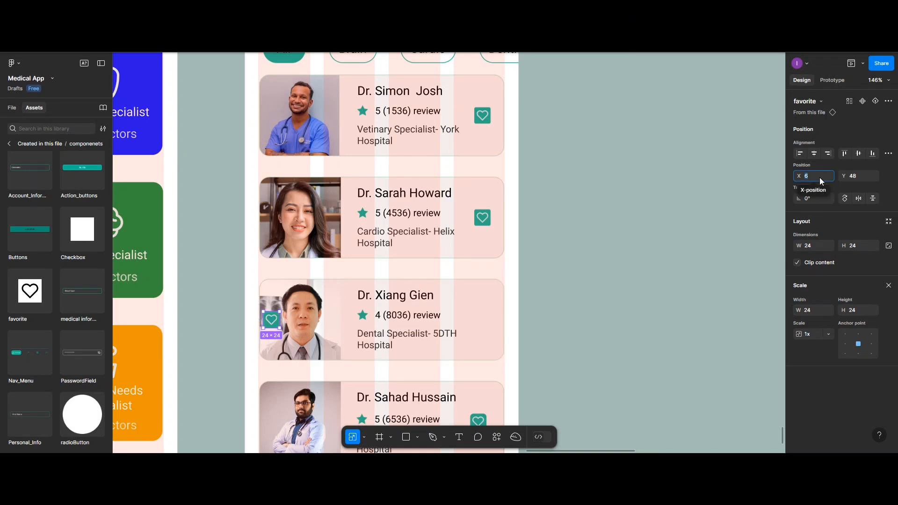
{"action": "key", "text": "Return"}
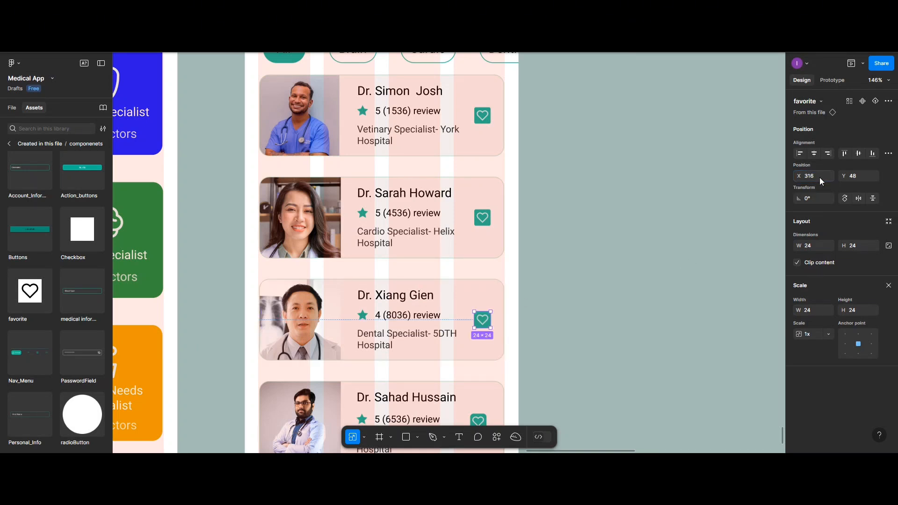
Delete the heart icon box from the fourth doctor card.
{"action": "scroll", "coordinate": [555, 366], "scroll_direction": "down", "scroll_amount": 2}
{"action": "left_click", "coordinate": [477, 390]}
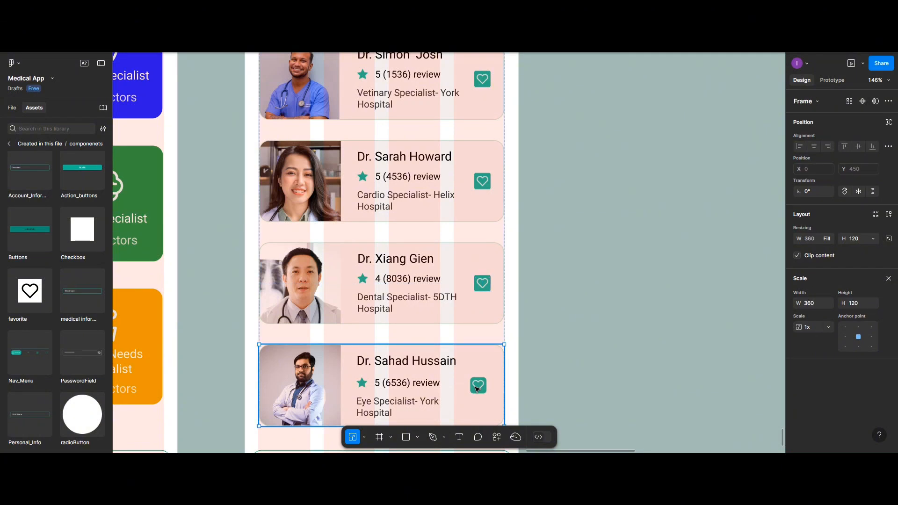
{"action": "left_click", "coordinate": [477, 389]}
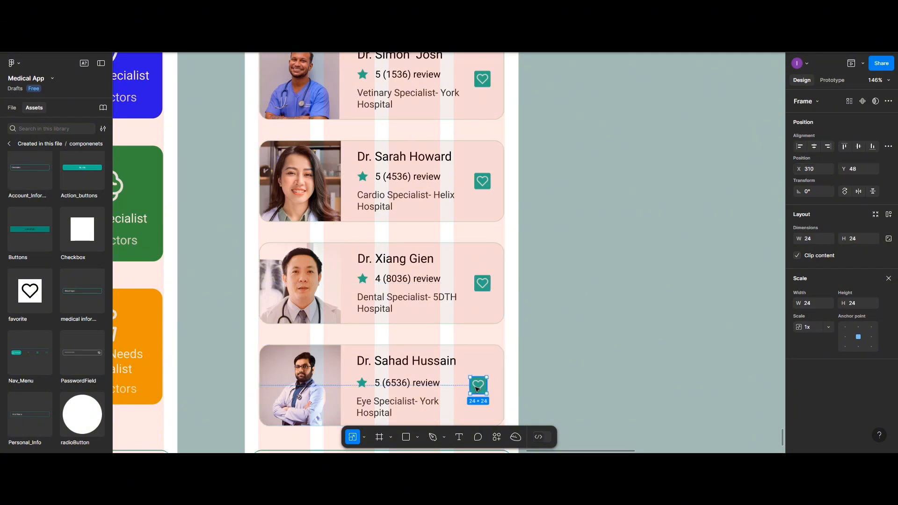
{"action": "key", "text": "Escape"}
Copy the third card's favorite instance into the fourth doctor card, set its X to 316 and center it vertically.
{"action": "left_click", "coordinate": [490, 287]}
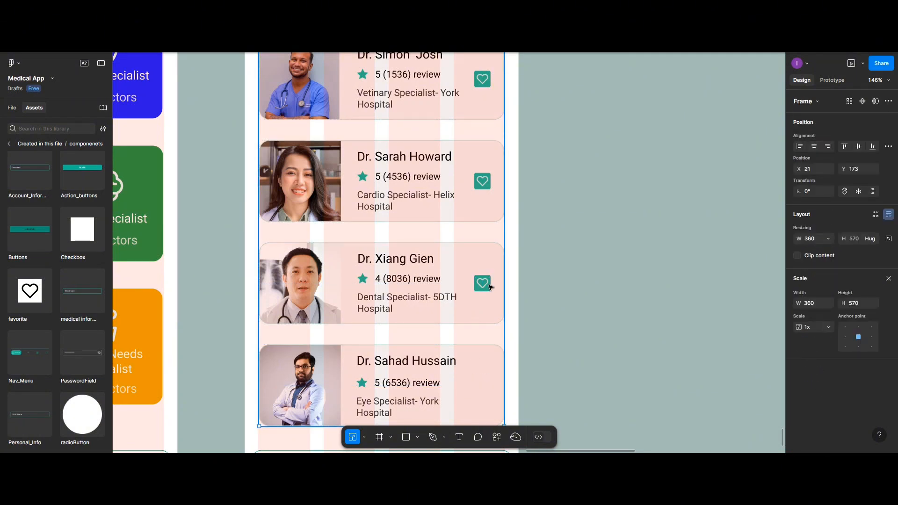
{"action": "left_click", "coordinate": [488, 288]}
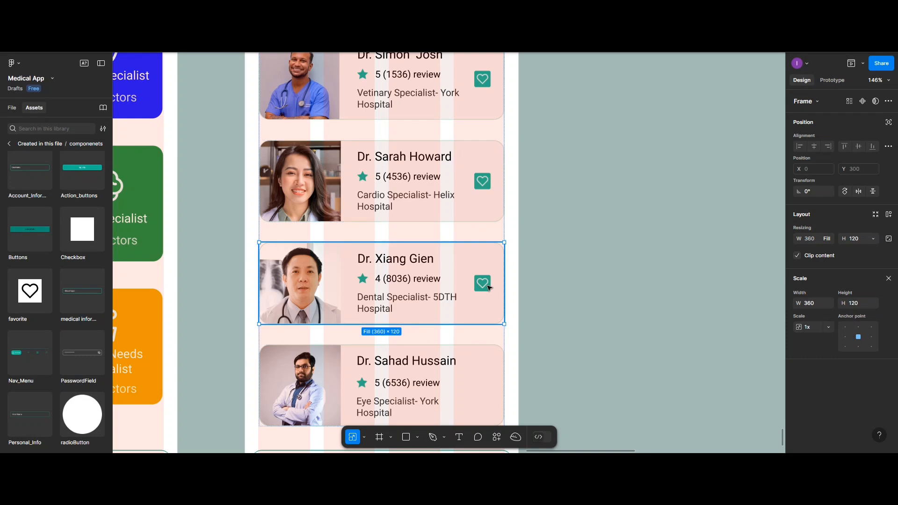
{"action": "left_click", "coordinate": [487, 288]}
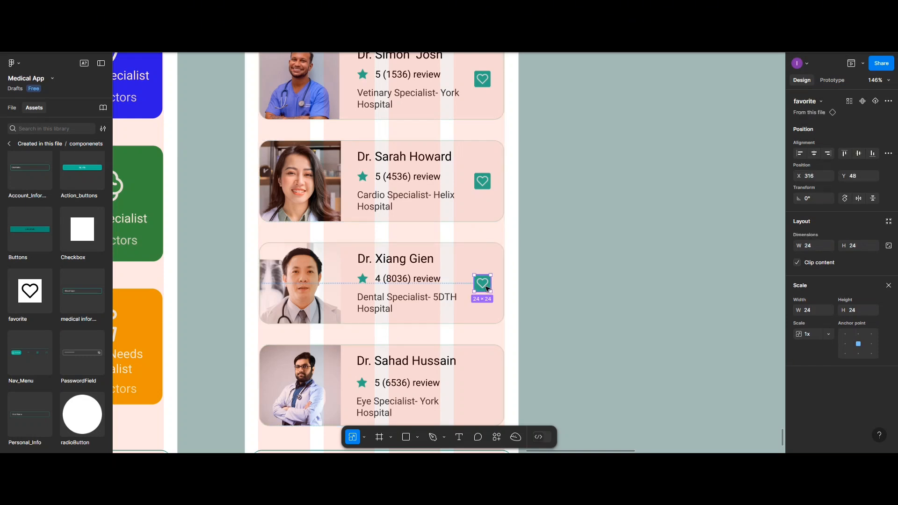
{"action": "left_click_drag", "start_coordinate": [487, 289], "coordinate": [485, 395]}
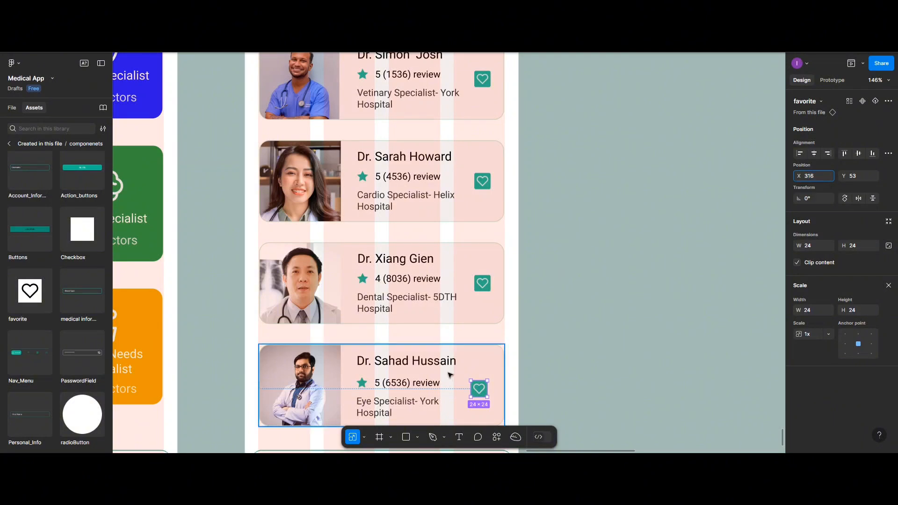
{"action": "left_click", "coordinate": [859, 153]}
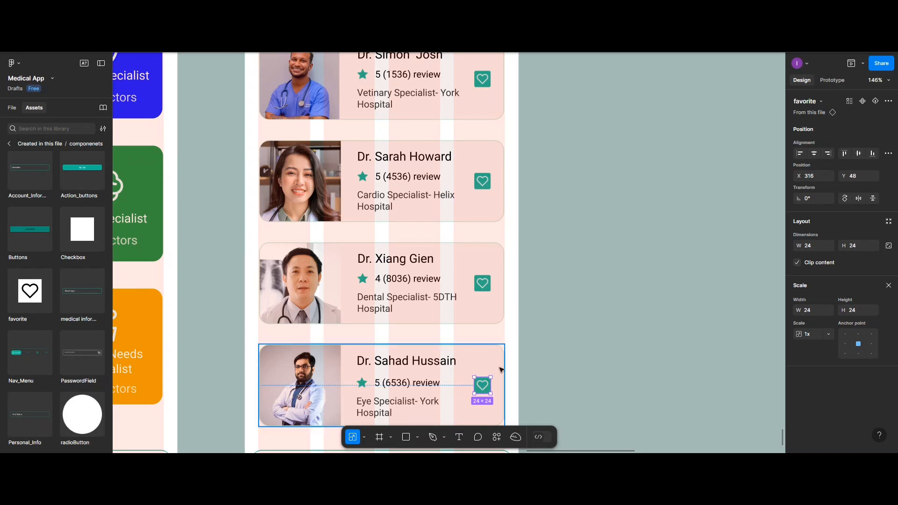
Switch the third doctor card's favorite instance to the selectState variant of Property 1.
{"action": "left_click", "coordinate": [480, 285]}
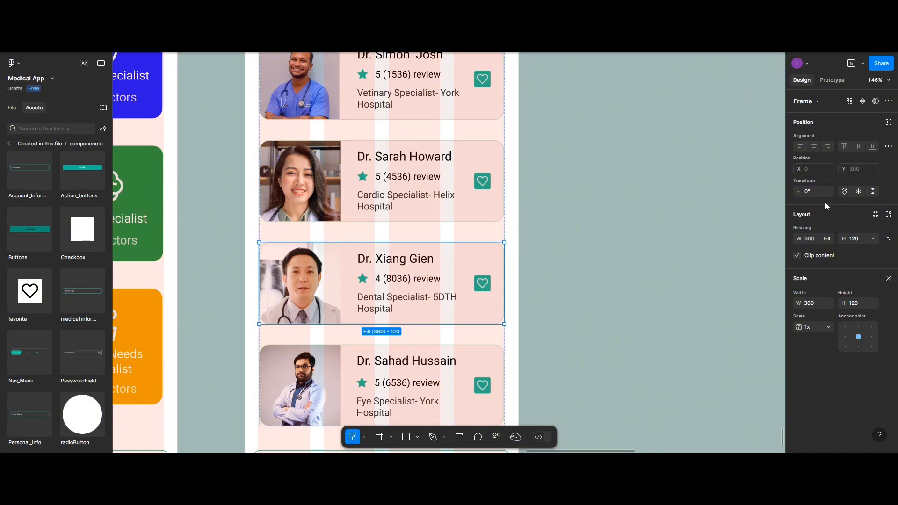
{"action": "left_click", "coordinate": [479, 286]}
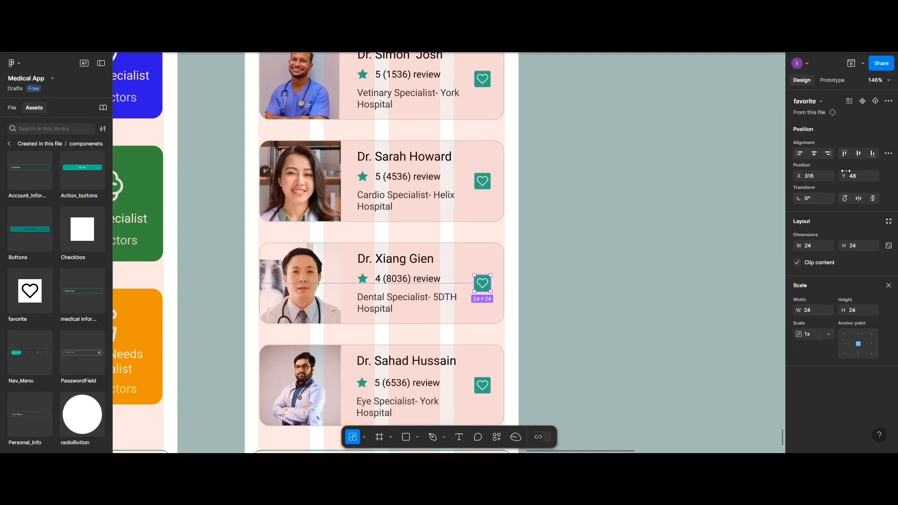
{"action": "double_click", "coordinate": [482, 287]}
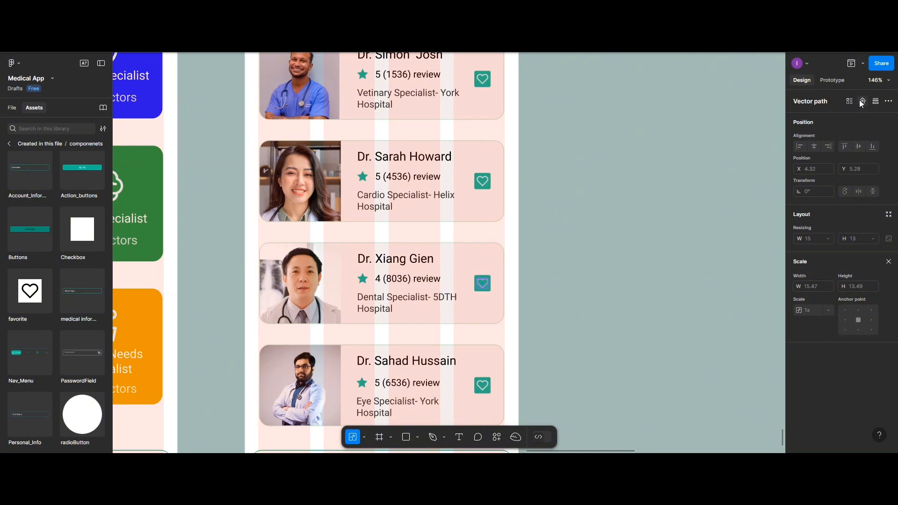
{"action": "key", "text": "Escape"}
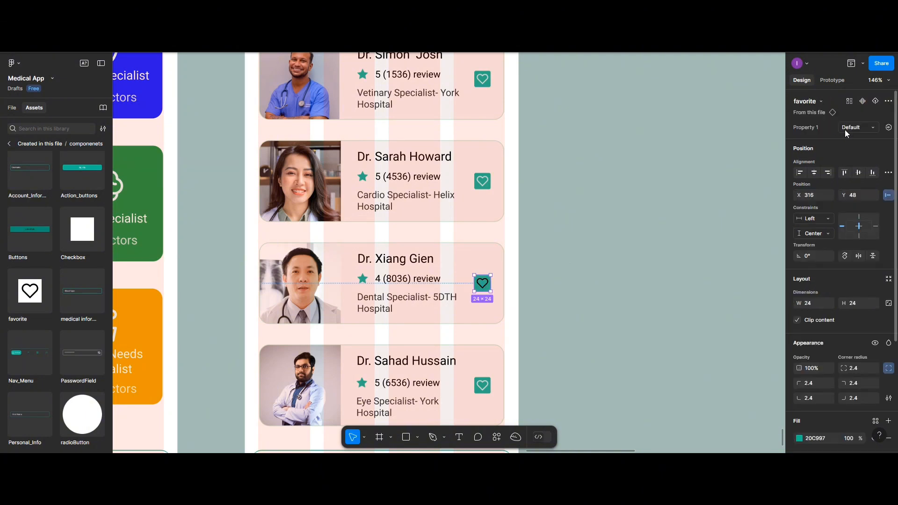
{"action": "left_click", "coordinate": [845, 128]}
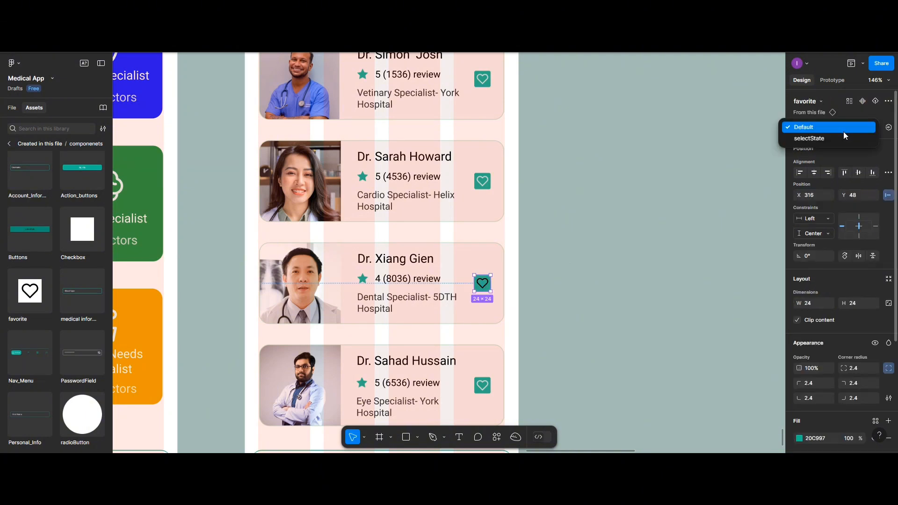
{"action": "left_click", "coordinate": [841, 137]}
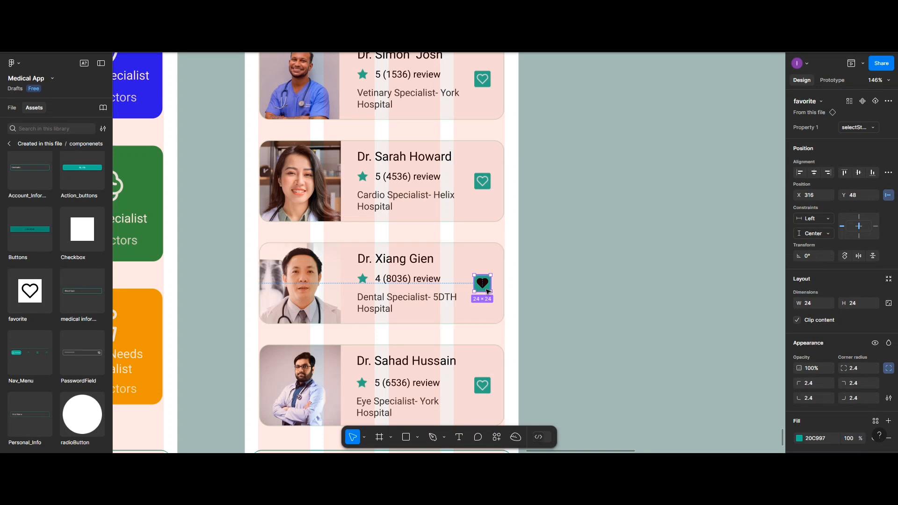
Recolor the black heart in the third card's favorite instance to FFFFFF at 80% opacity.
{"action": "scroll", "coordinate": [816, 366], "scroll_direction": "down", "scroll_amount": 5}
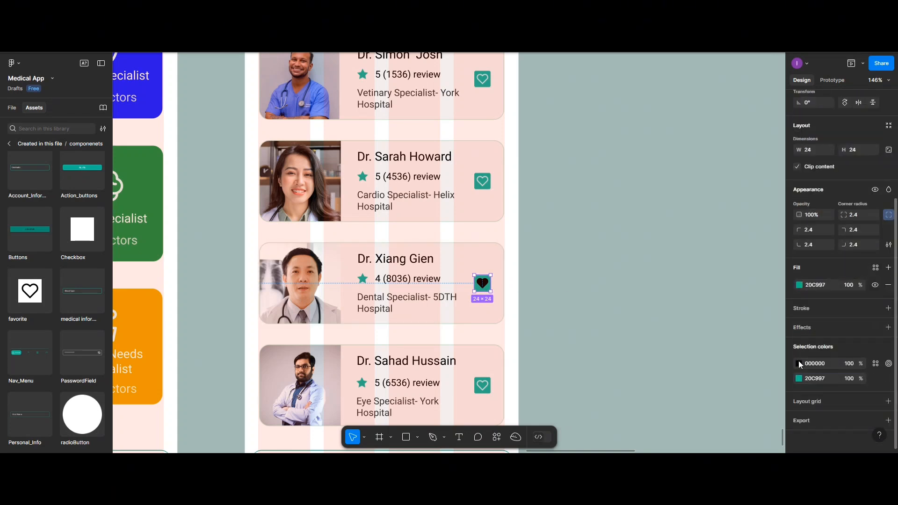
{"action": "left_click", "coordinate": [799, 364]}
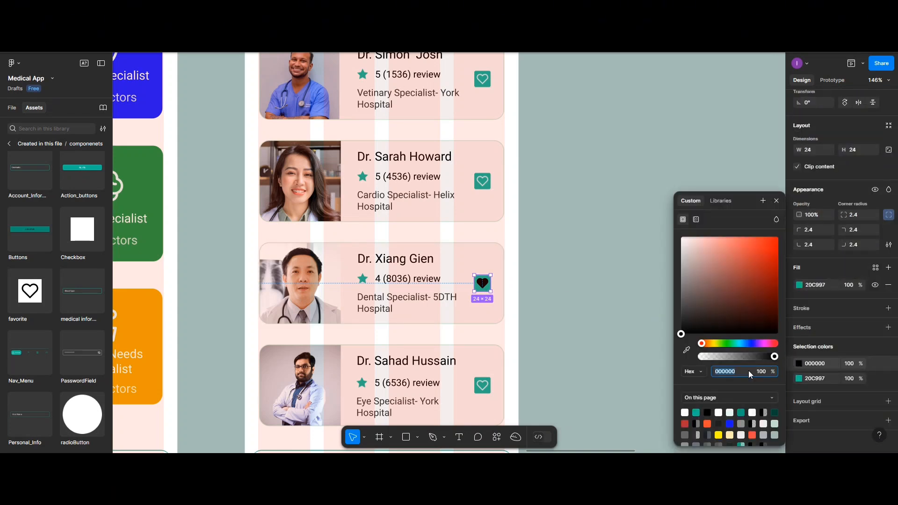
{"action": "left_click", "coordinate": [707, 424]}
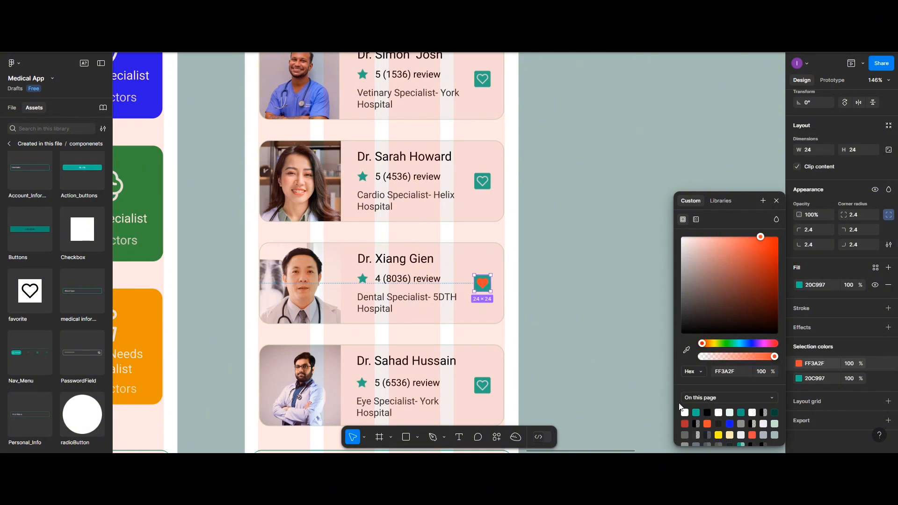
{"action": "left_click", "coordinate": [719, 413]}
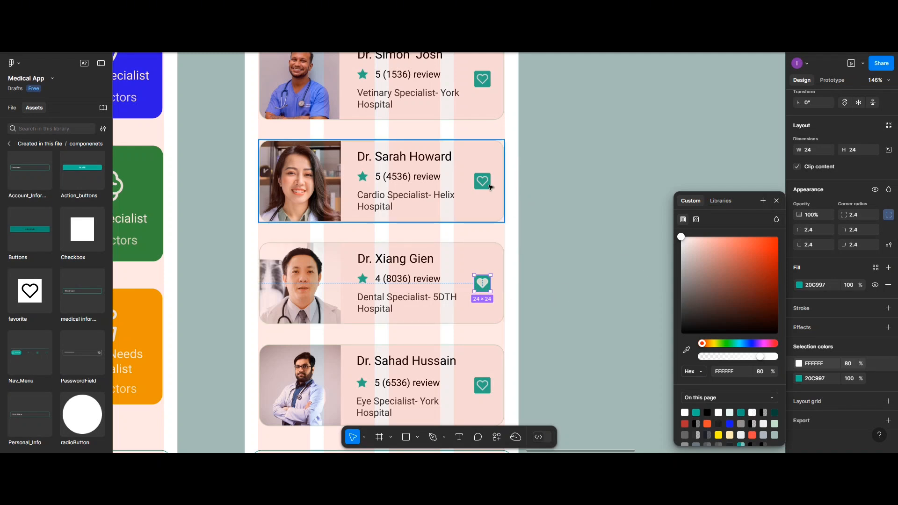
Switch the first doctor card's favorite instance to the selectState variant.
{"action": "scroll", "coordinate": [482, 183], "scroll_direction": "up", "scroll_amount": 1}
{"action": "scroll", "coordinate": [481, 102], "scroll_direction": "up", "scroll_amount": 1}
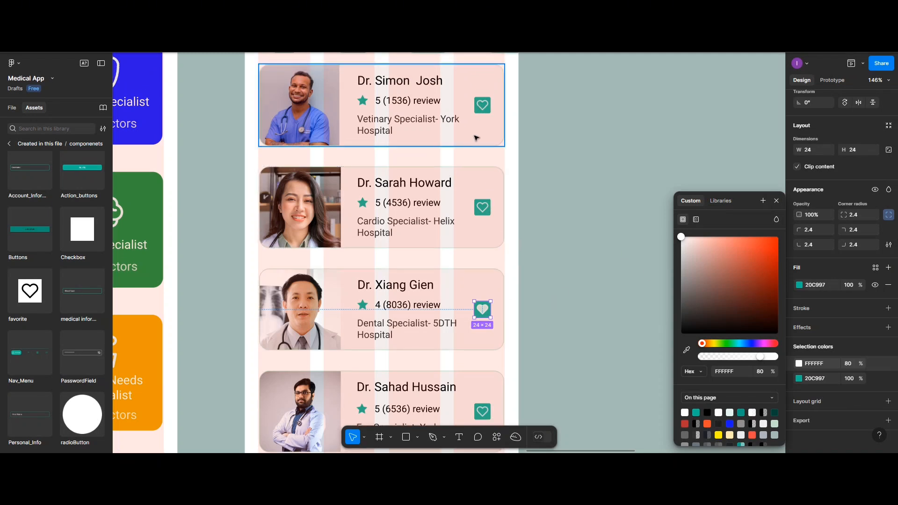
{"action": "left_click", "coordinate": [486, 107]}
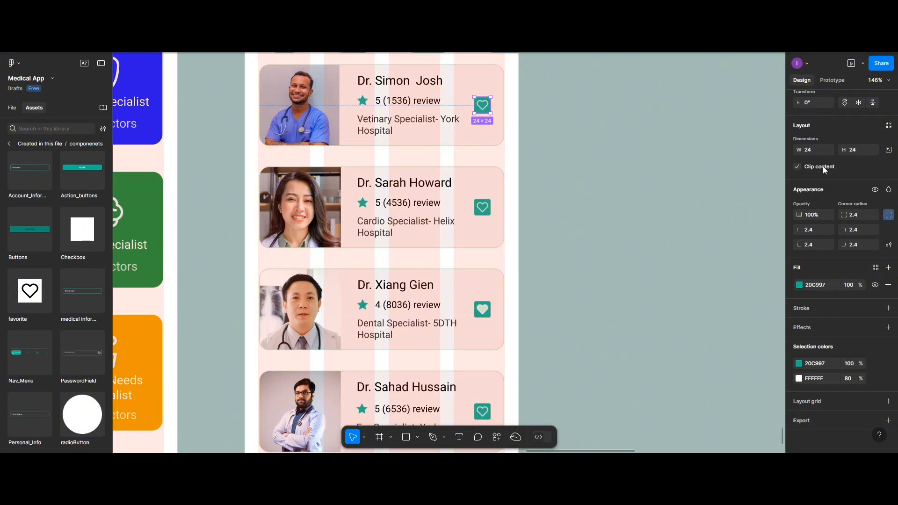
{"action": "scroll", "coordinate": [858, 146], "scroll_direction": "up", "scroll_amount": 3}
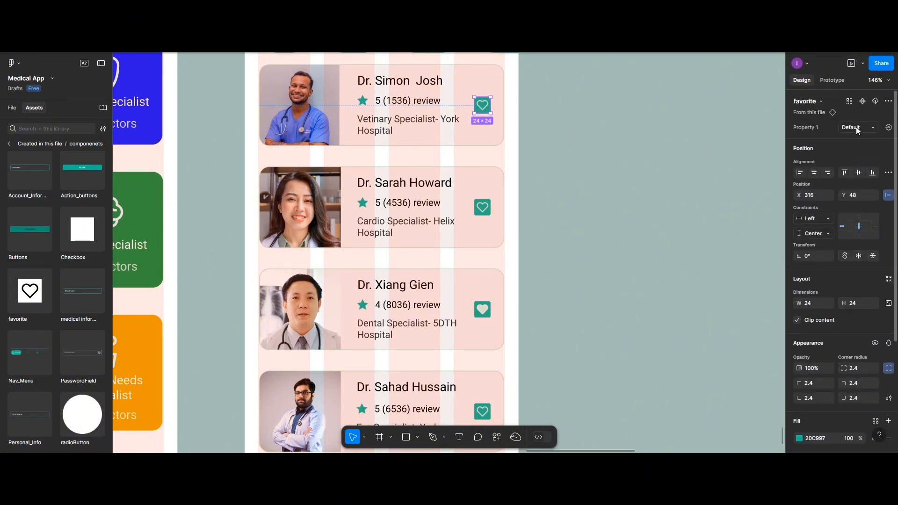
{"action": "left_click", "coordinate": [856, 127]}
{"action": "left_click", "coordinate": [851, 144]}
Change the first card's black heart color to FFFFFF at 80% opacity.
{"action": "scroll", "coordinate": [798, 434], "scroll_direction": "down", "scroll_amount": 3}
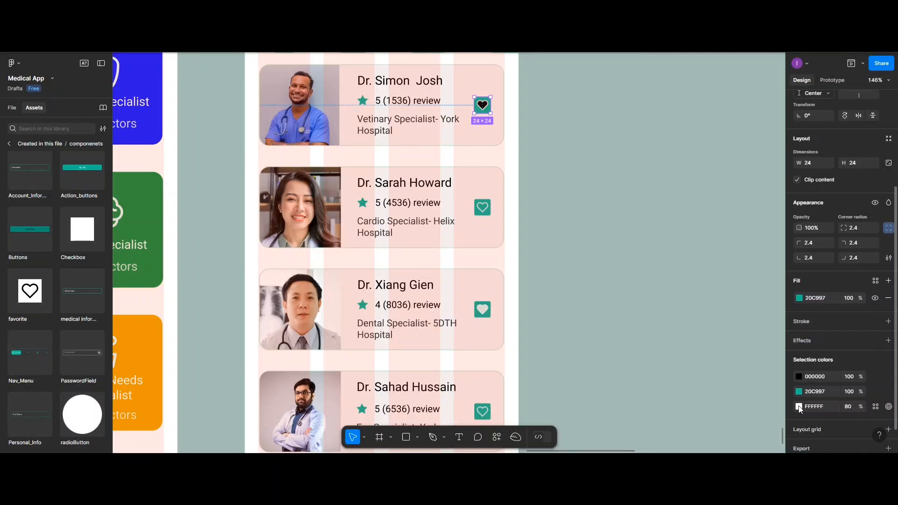
{"action": "left_click", "coordinate": [799, 376]}
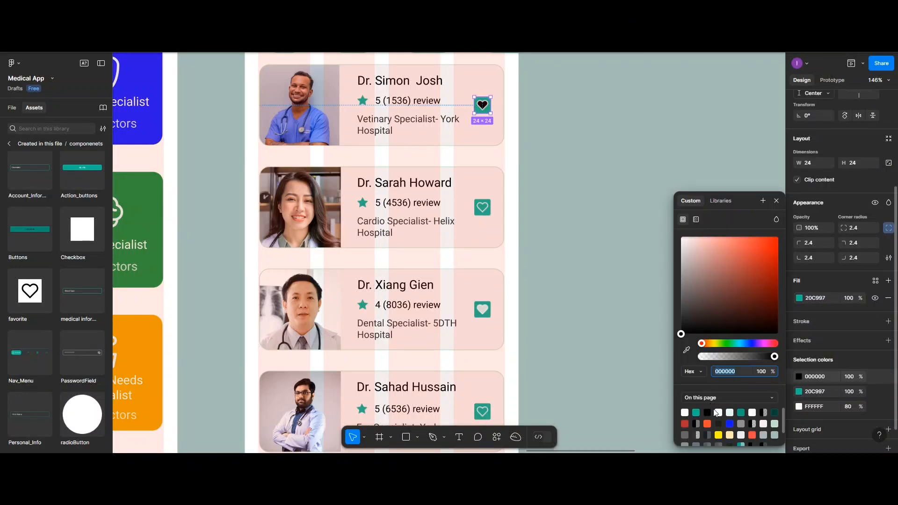
{"action": "left_click", "coordinate": [719, 412]}
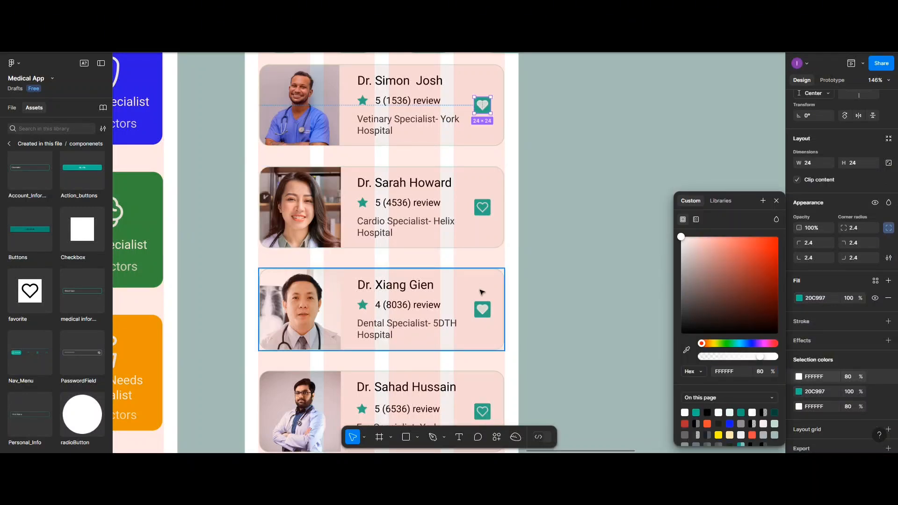
Review the Top Doctor screen's cards and compare it with the Specialist, Search_doctor, Favorite, Notification and Home screens.
{"action": "left_click", "coordinate": [491, 327]}
{"action": "scroll", "coordinate": [502, 354], "scroll_direction": "down", "scroll_amount": 1}
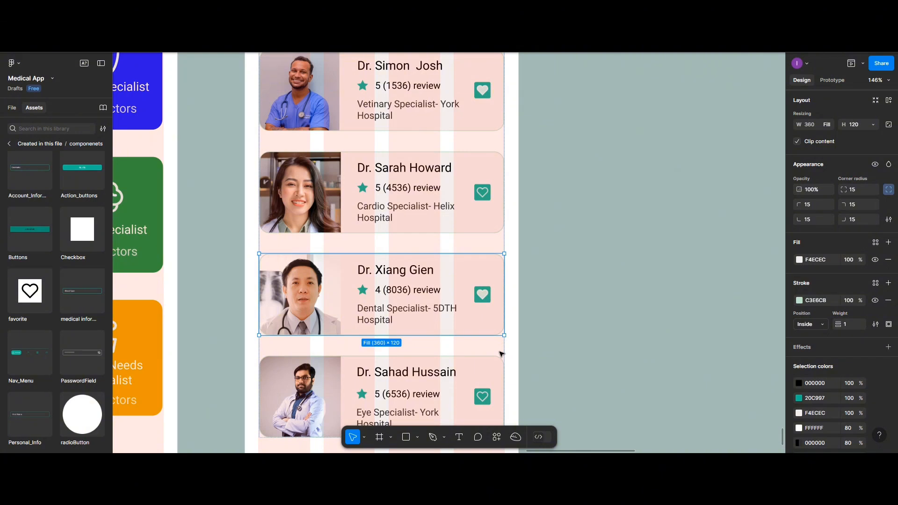
{"action": "scroll", "coordinate": [426, 323], "scroll_direction": "down", "scroll_amount": 5}
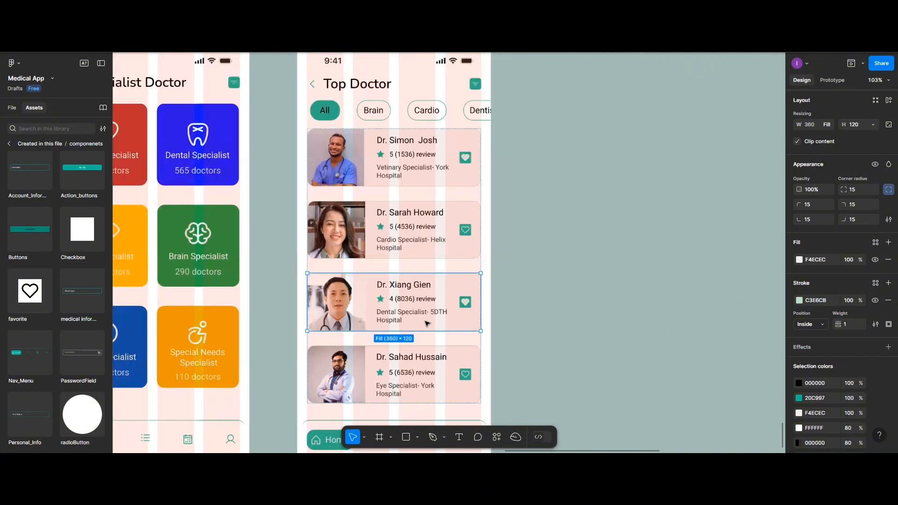
{"action": "scroll", "coordinate": [397, 290], "scroll_direction": "down", "scroll_amount": 2}
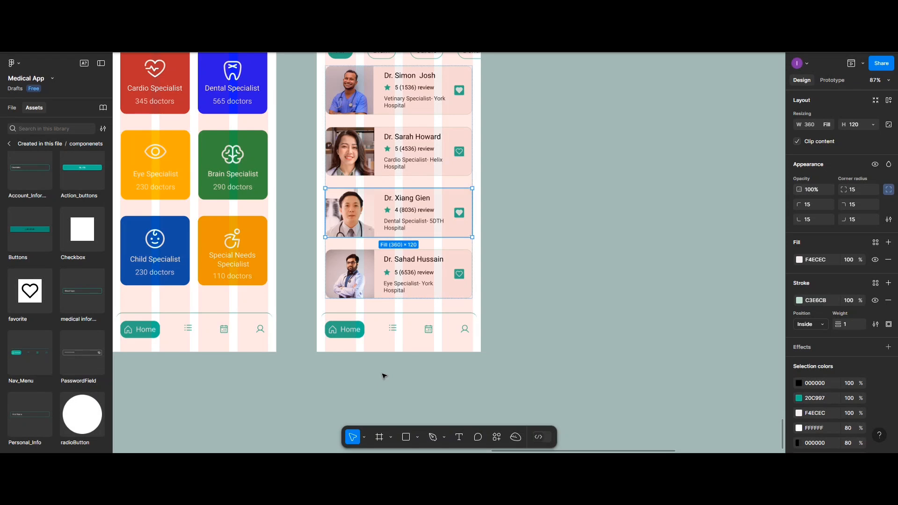
{"action": "scroll", "coordinate": [385, 375], "scroll_direction": "down", "scroll_amount": 1}
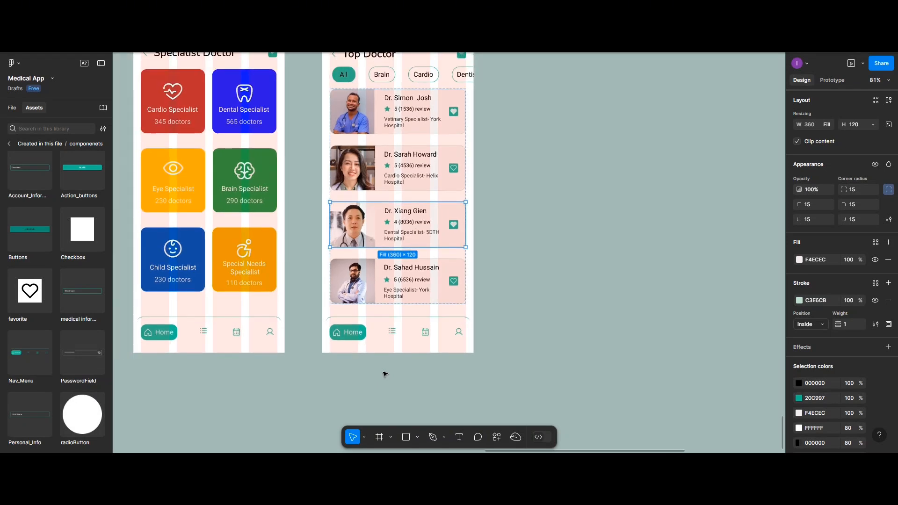
{"action": "scroll", "coordinate": [402, 311], "scroll_direction": "up", "scroll_amount": 2}
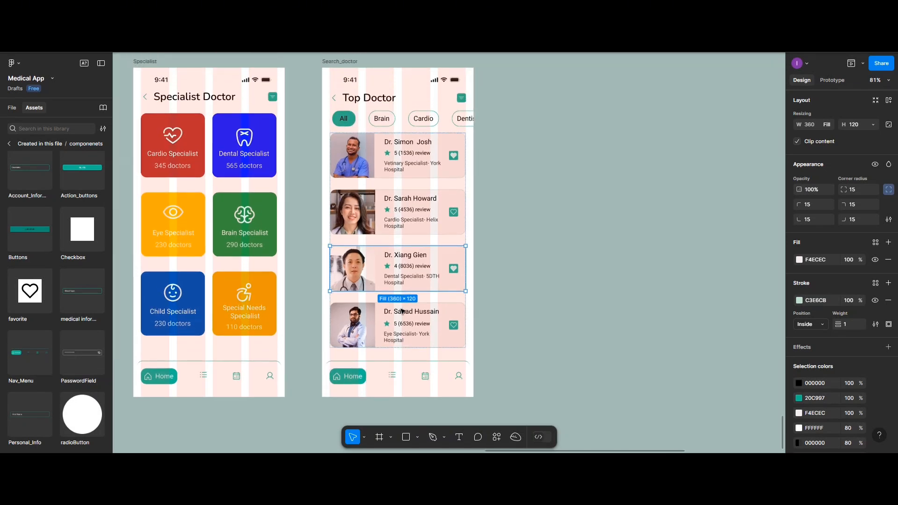
{"action": "scroll", "coordinate": [469, 249], "scroll_direction": "up", "scroll_amount": 1}
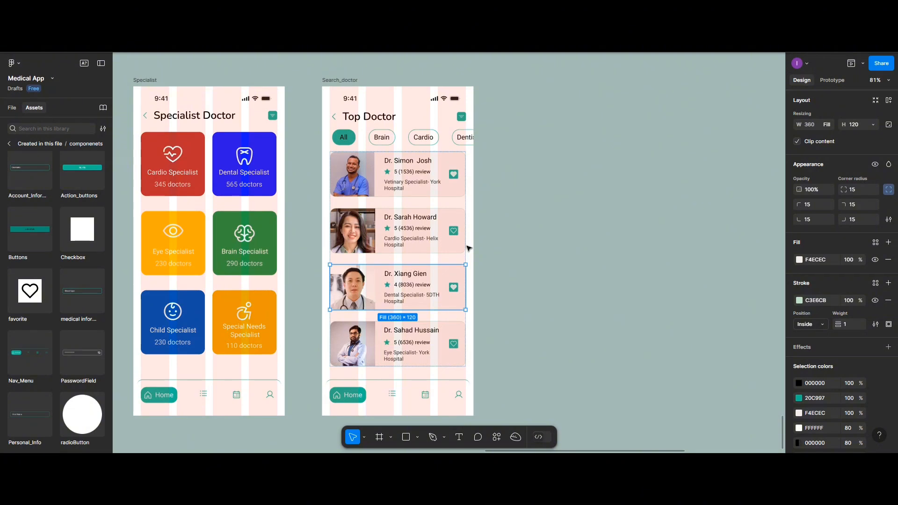
{"action": "scroll", "coordinate": [469, 248], "scroll_direction": "down", "scroll_amount": 4}
{"action": "scroll", "coordinate": [402, 309], "scroll_direction": "left", "scroll_amount": 2}
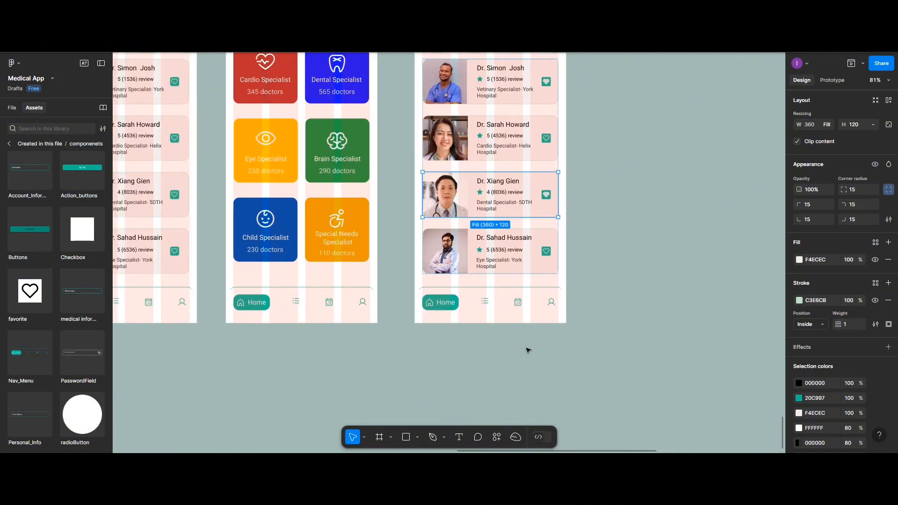
{"action": "scroll", "coordinate": [531, 351], "scroll_direction": "down", "scroll_amount": 1}
{"action": "scroll", "coordinate": [531, 351], "scroll_direction": "down", "scroll_amount": 3}
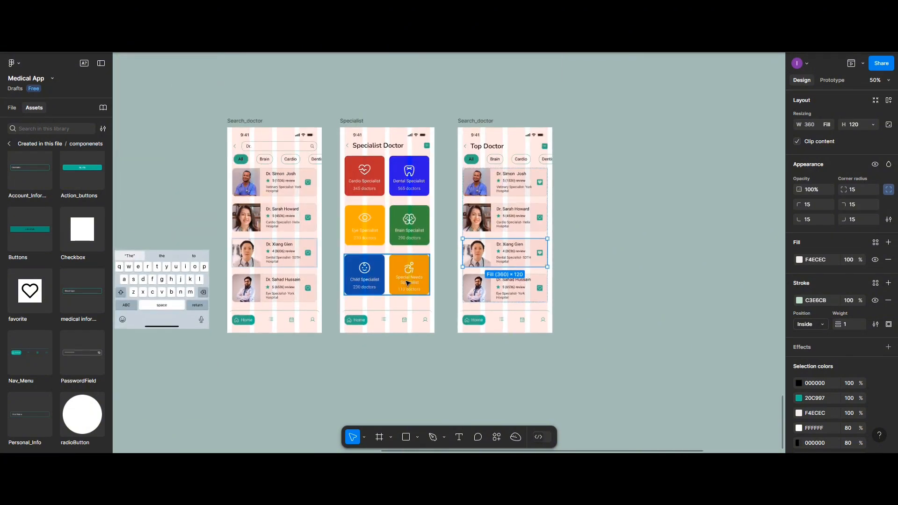
{"action": "scroll", "coordinate": [410, 283], "scroll_direction": "left", "scroll_amount": 1}
{"action": "scroll", "coordinate": [407, 282], "scroll_direction": "left", "scroll_amount": 5}
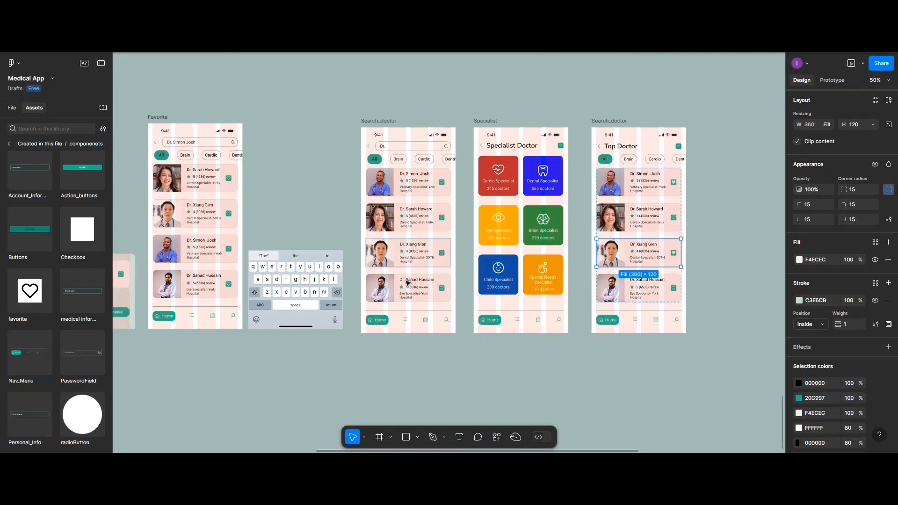
{"action": "scroll", "coordinate": [408, 282], "scroll_direction": "left", "scroll_amount": 5}
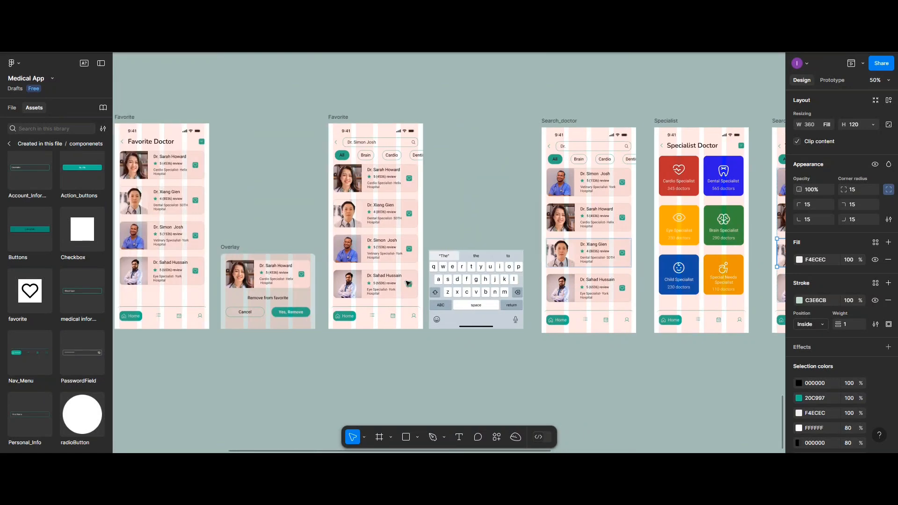
{"action": "scroll", "coordinate": [408, 283], "scroll_direction": "left", "scroll_amount": 5}
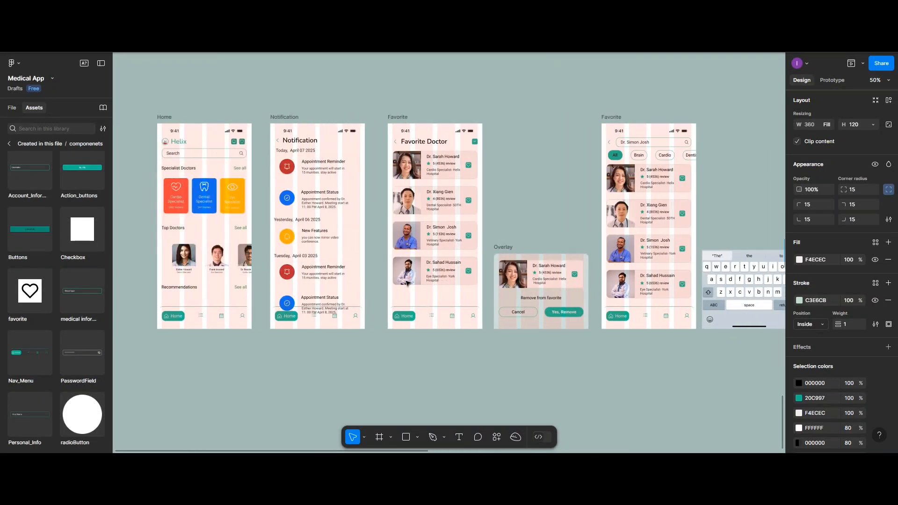
{"action": "scroll", "coordinate": [407, 282], "scroll_direction": "right", "scroll_amount": 13}
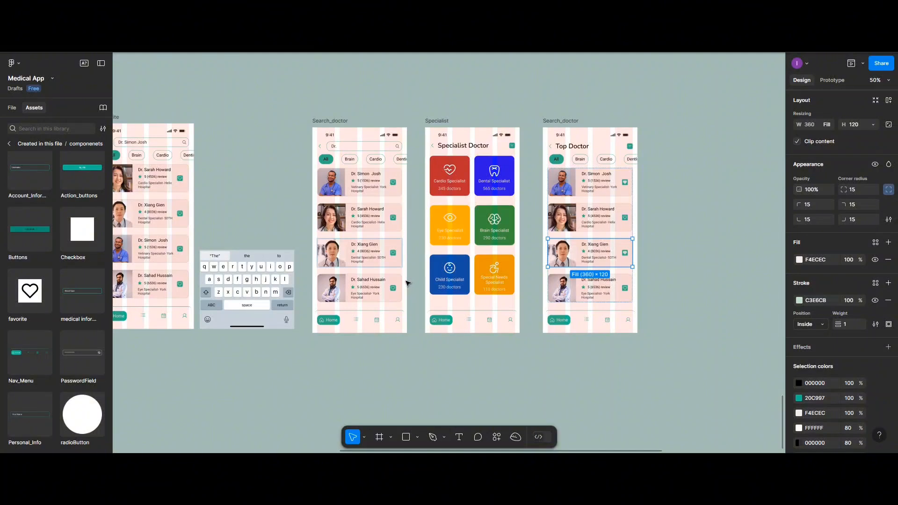
{"action": "scroll", "coordinate": [407, 283], "scroll_direction": "right", "scroll_amount": 3}
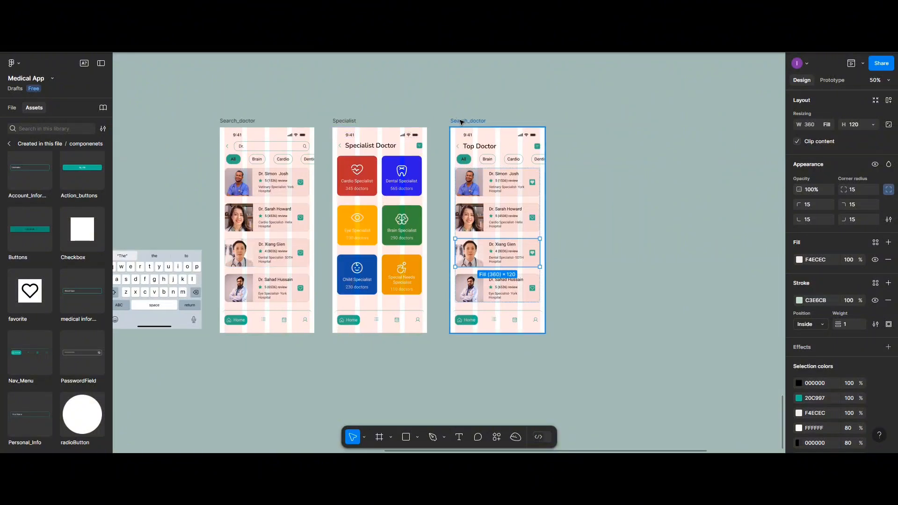
Rename the Top Doctor screen's frame from Search_doctor to Top_doctor.
{"action": "double_click", "coordinate": [461, 121]}
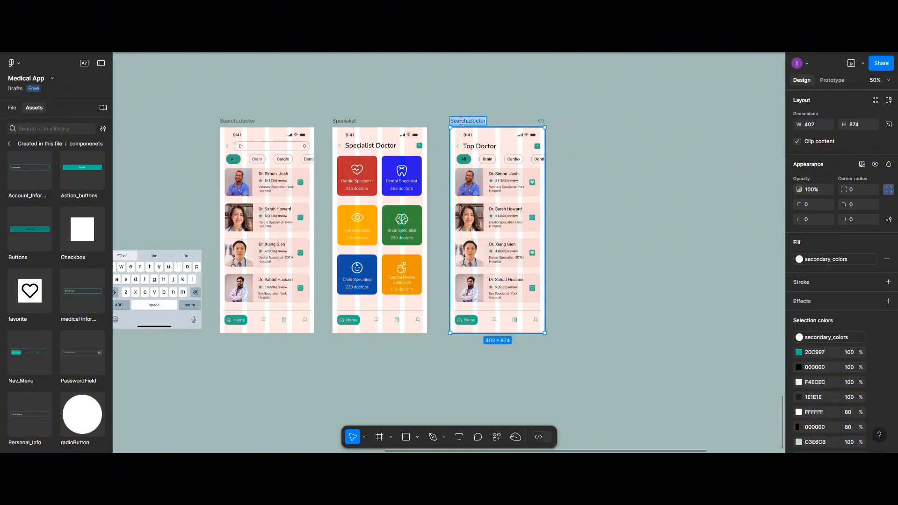
{"action": "type", "text": "Top doc"}
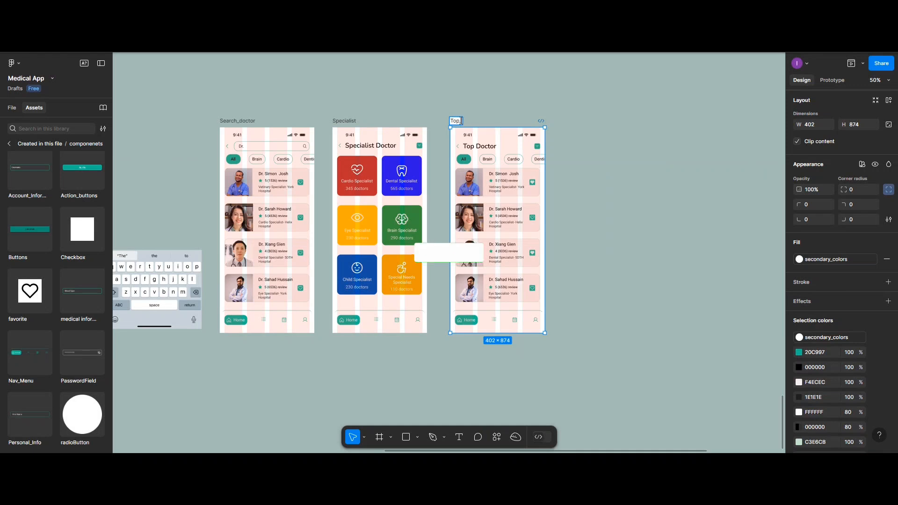
{"action": "type", "text": "tor"}
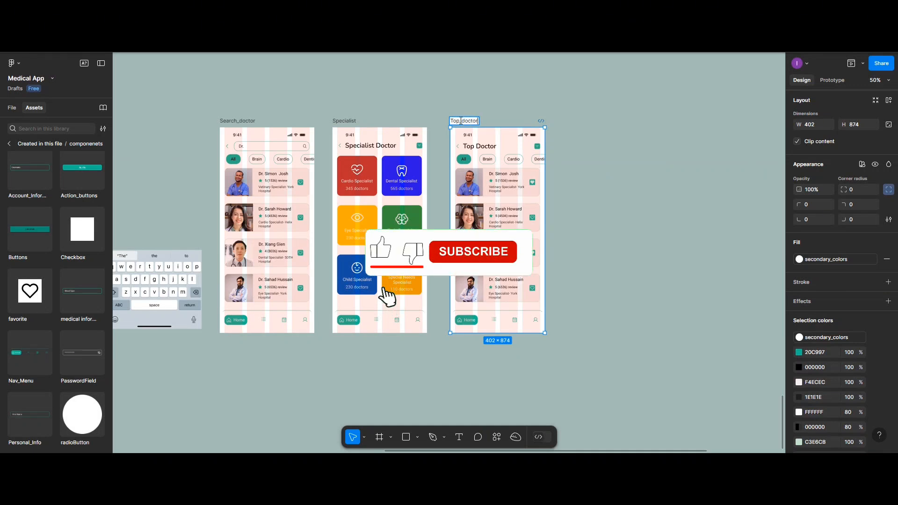
{"action": "left_click", "coordinate": [600, 178]}
{"action": "scroll", "coordinate": [601, 180], "scroll_direction": "down", "scroll_amount": 5}
{"action": "scroll", "coordinate": [530, 315], "scroll_direction": "up", "scroll_amount": 1}
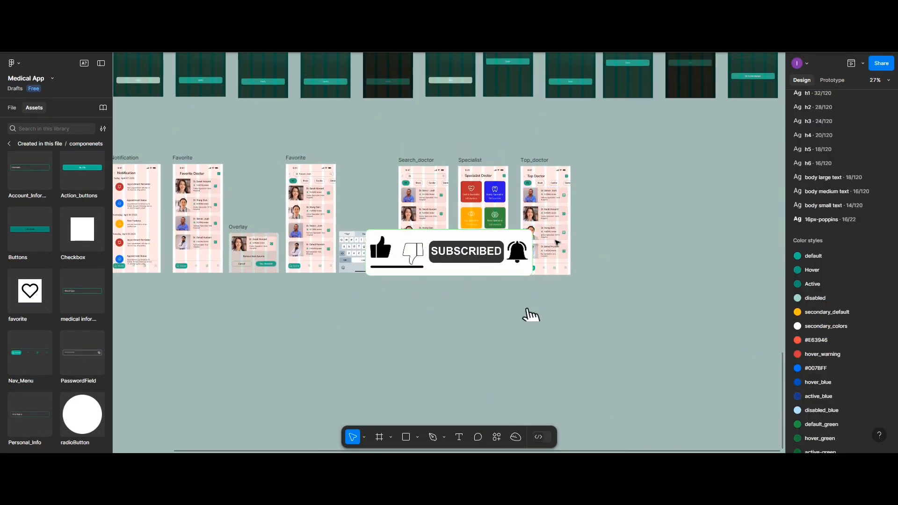